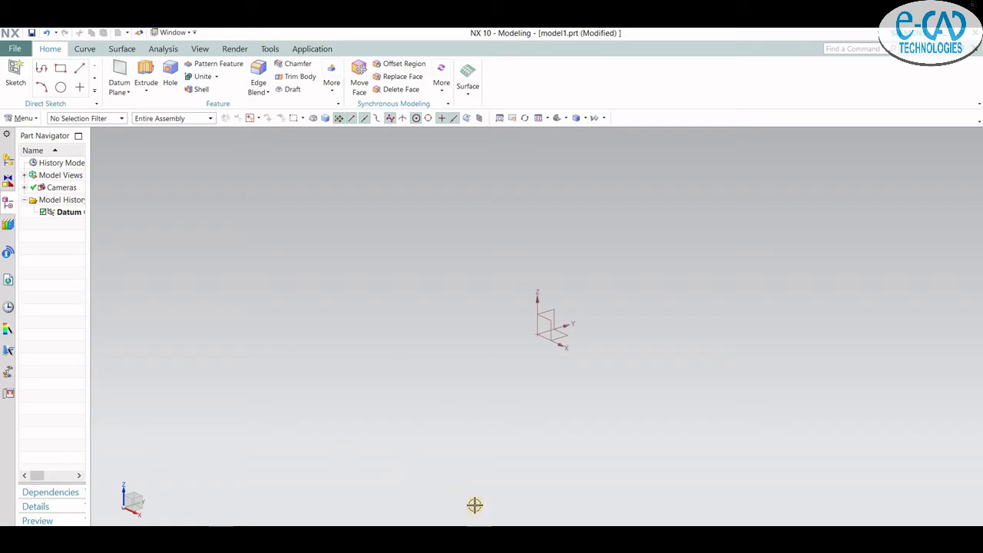
# Step: Bring the SWING ARM reference drawing up beside the empty NX model
pyautogui.hotkey('alt', 'Tab')
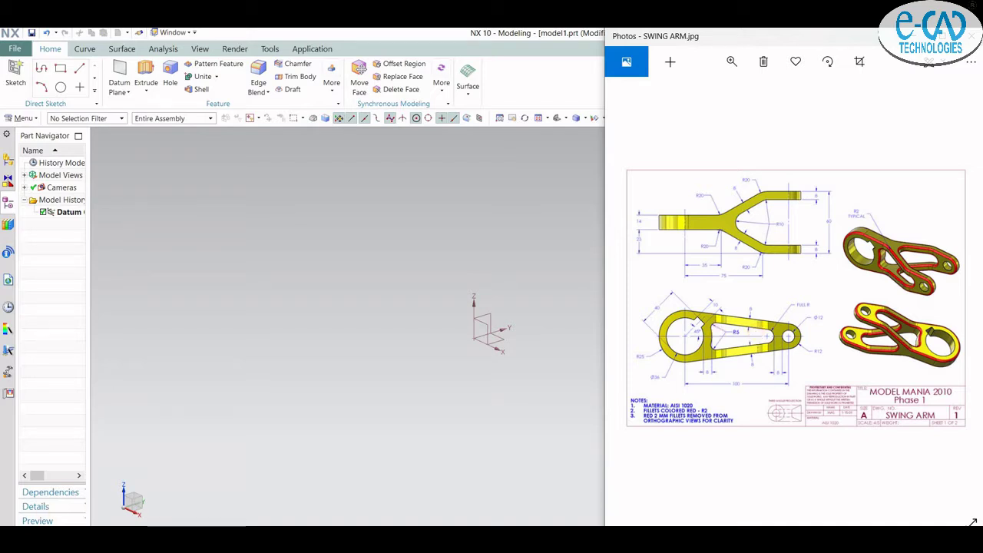
# Step: Zoom in on the drawing's two orthographic views and start a new sketch in NX
pyautogui.scroll(2, 622, 390)
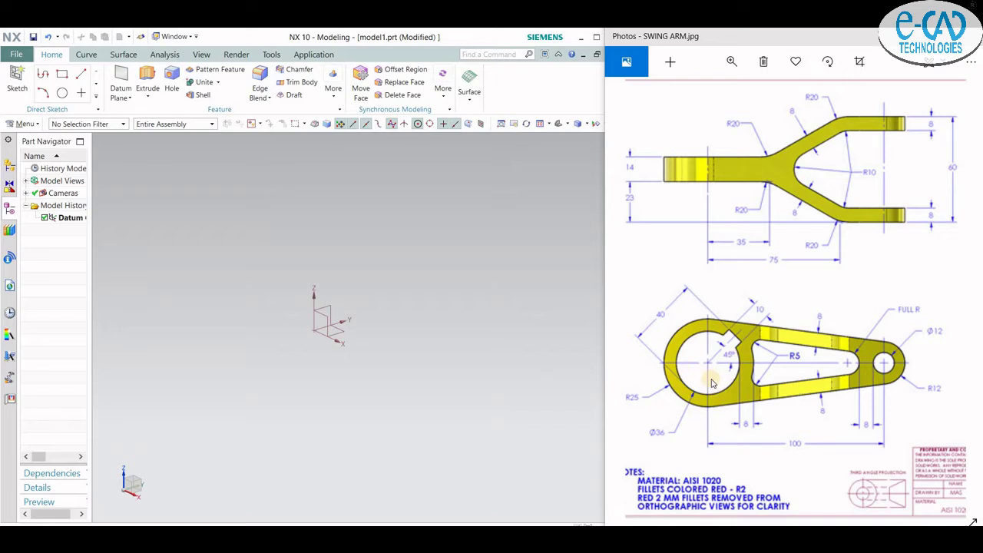
pyautogui.click(18, 80)
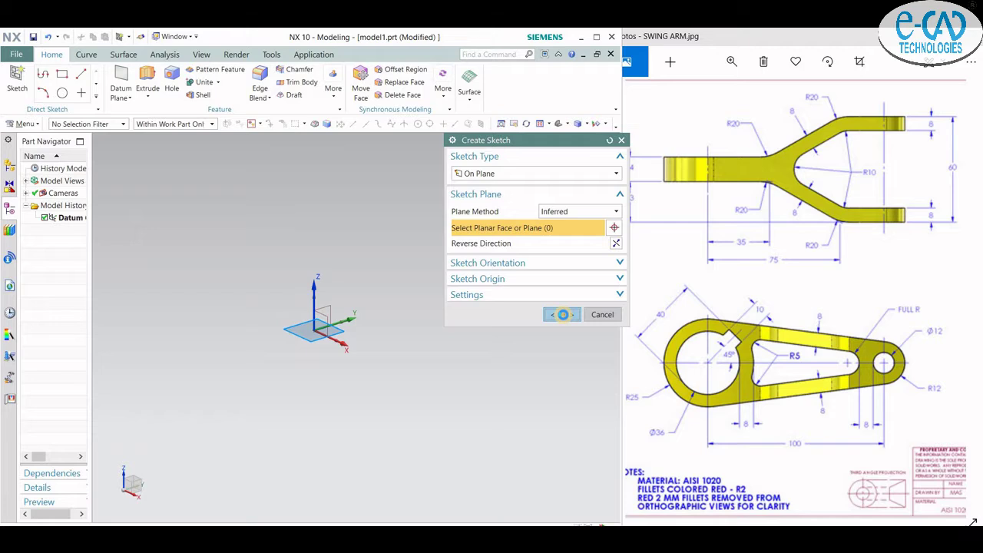
# Step: On the default XY plane, sketch 40 mm and 50 mm diameter circles centred on the origin
pyautogui.click(563, 314)
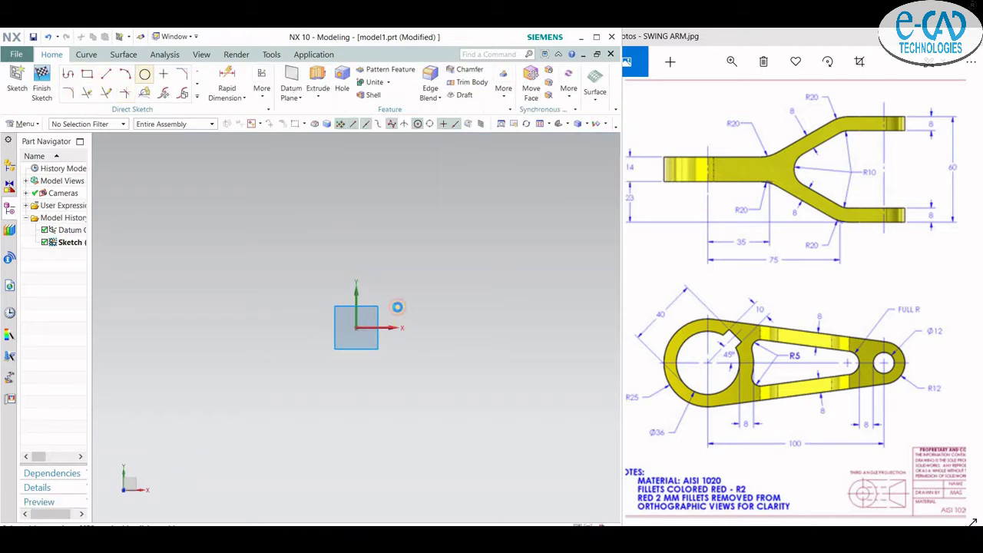
pyautogui.click(356, 328)
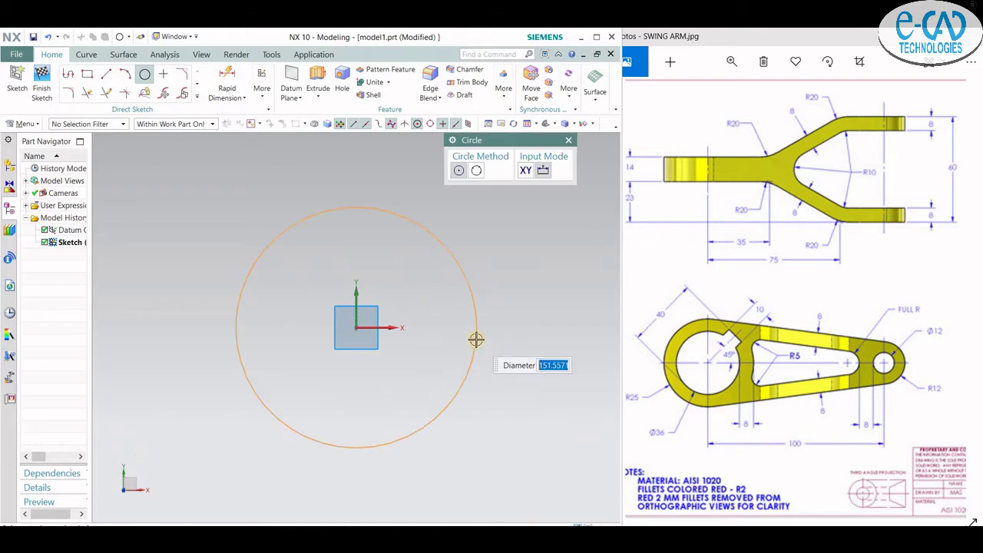
pyautogui.write('40')
pyautogui.press('Return')
pyautogui.scroll(-2, 352, 331)
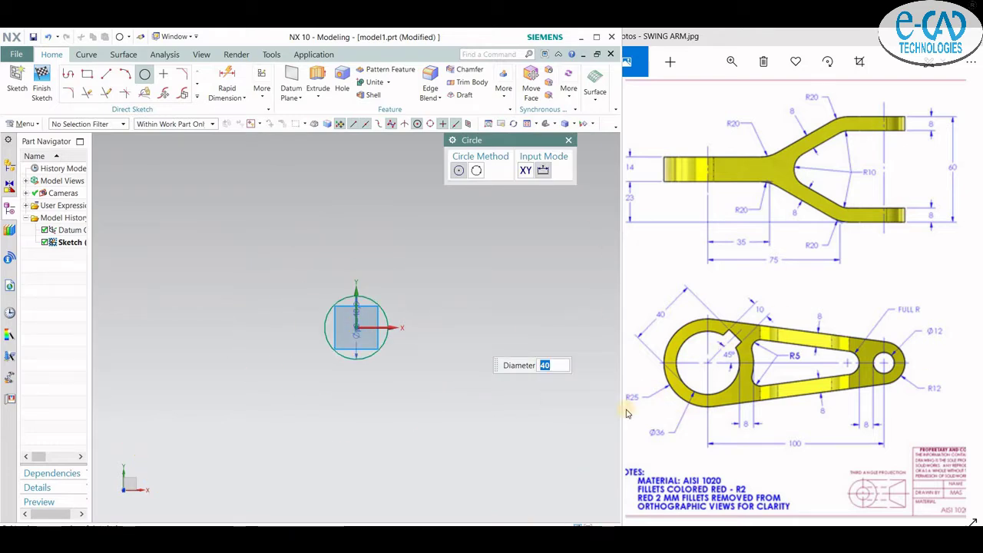
pyautogui.write('50')
pyautogui.press('Return')
# Step: Draw a 100 mm horizontal line with a 24 mm circle at its far end
pyautogui.press('z')
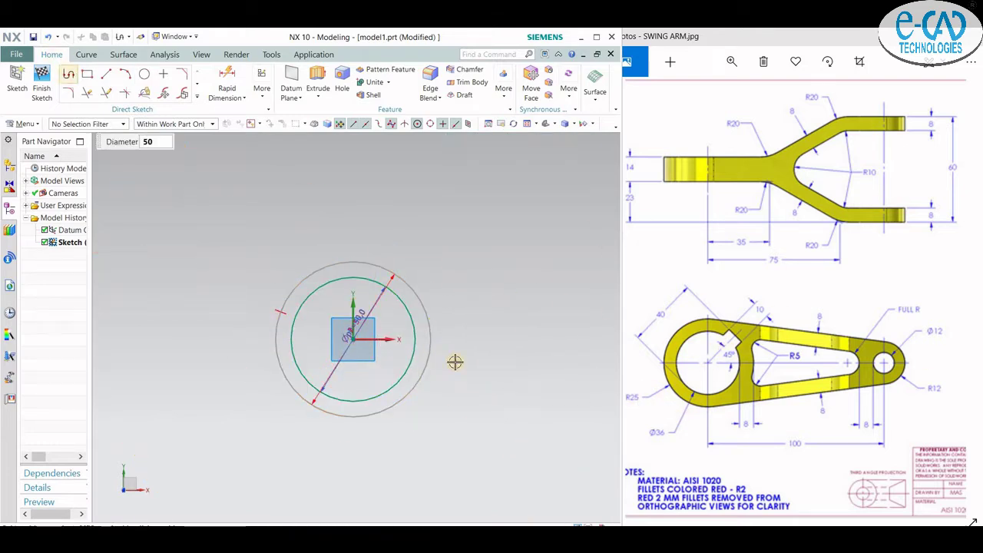
pyautogui.write('100')
pyautogui.scroll(-2, 490, 313)
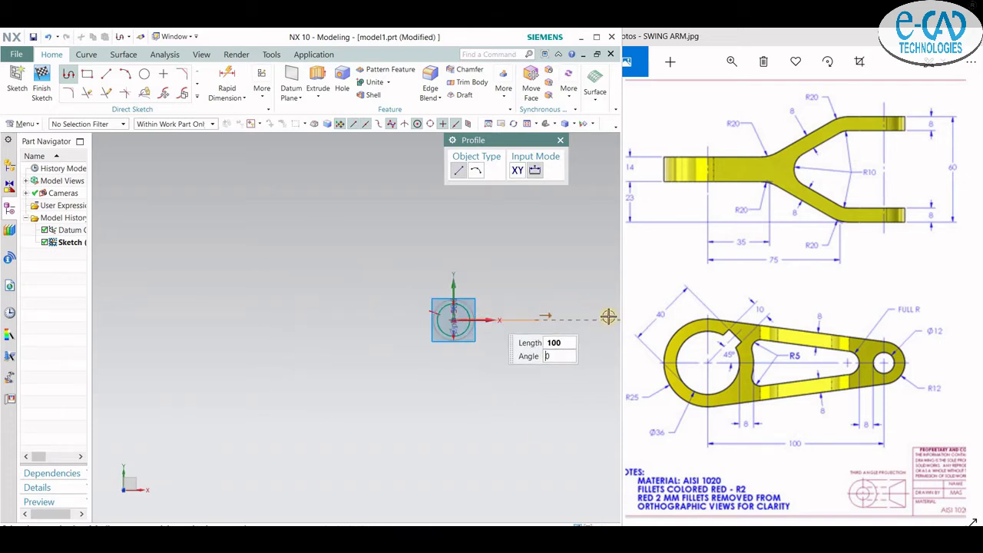
pyautogui.press('Return')
pyautogui.press('o')
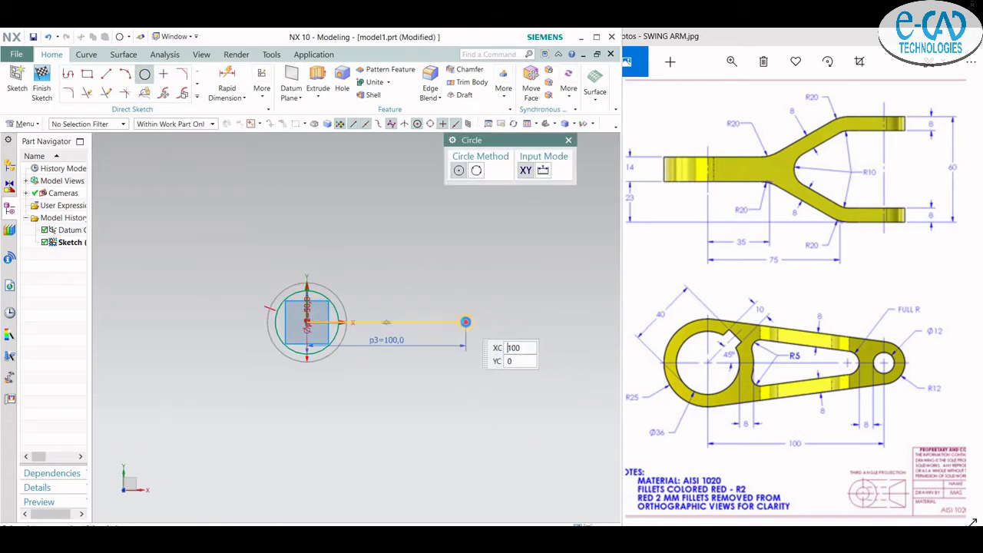
pyautogui.scroll(3, 465, 323)
pyautogui.click(461, 322)
pyautogui.write('24')
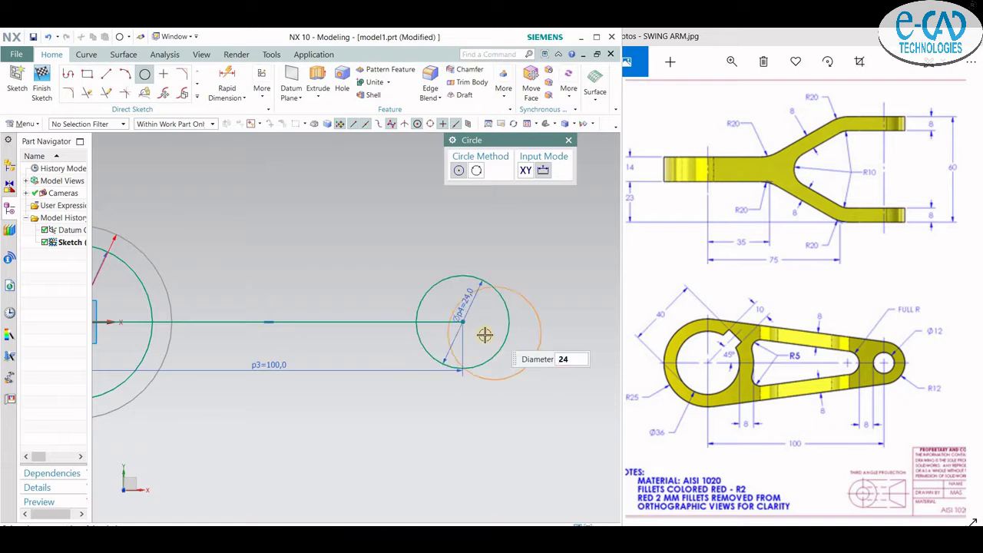
pyautogui.press('Return')
pyautogui.scroll(-2, 484, 335)
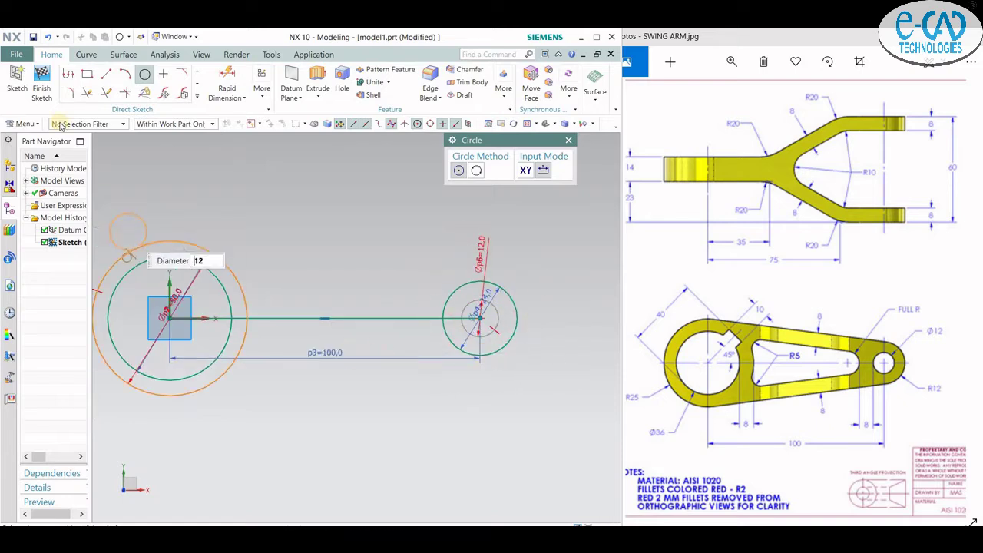
# Step: Add the 12 mm end circle and draw upper and lower lines joining the large and small circles
pyautogui.press('l')
pyautogui.click(169, 214)
pyautogui.click(524, 264)
pyautogui.click(308, 320)
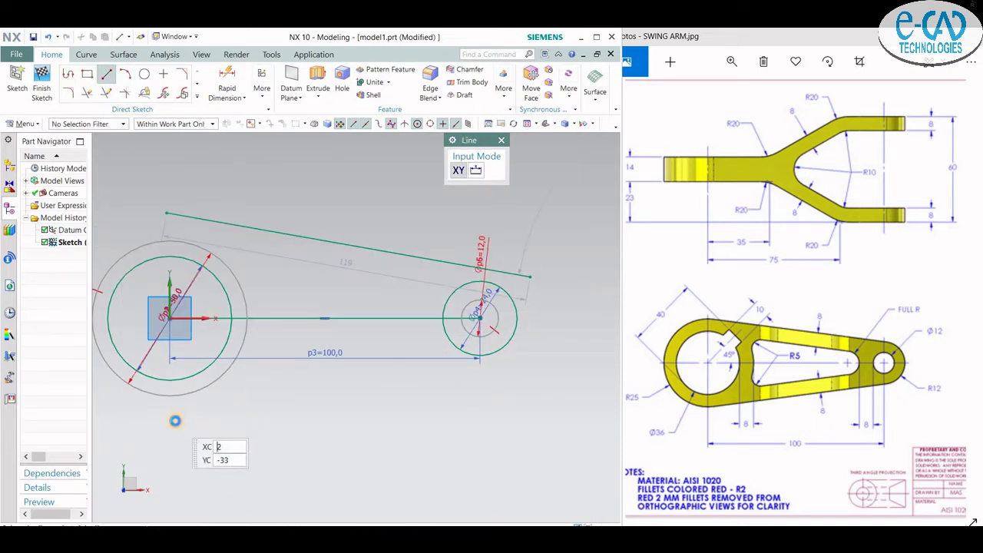
pyautogui.click(176, 420)
pyautogui.click(516, 367)
# Step: Inspect the upper tangent line and small end circle, then pan back to the large circle
pyautogui.click(253, 230)
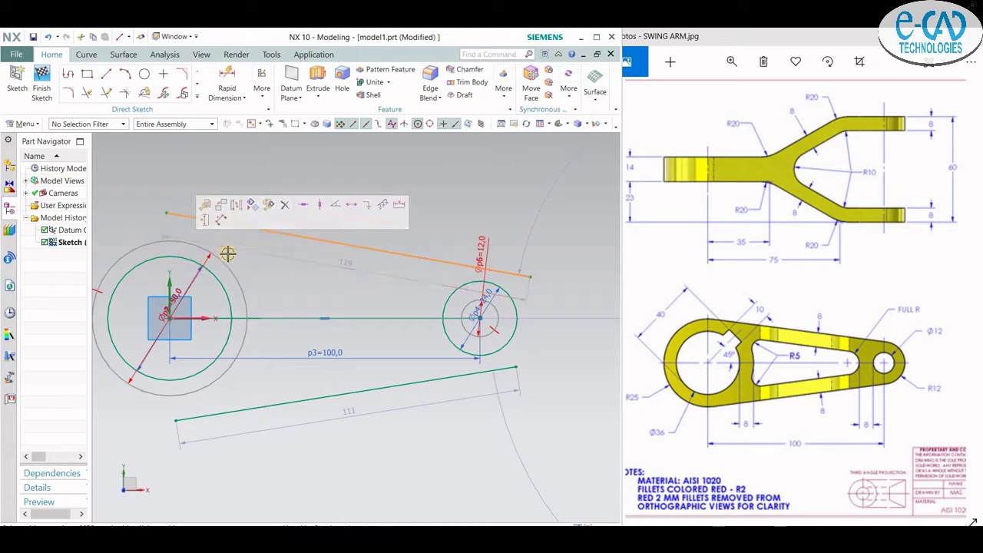
pyautogui.scroll(3, 226, 248)
pyautogui.keyDown('shift'); pyautogui.moveTo(297, 237); pyautogui.dragTo(169, 190, button='middle'); pyautogui.keyUp('shift')
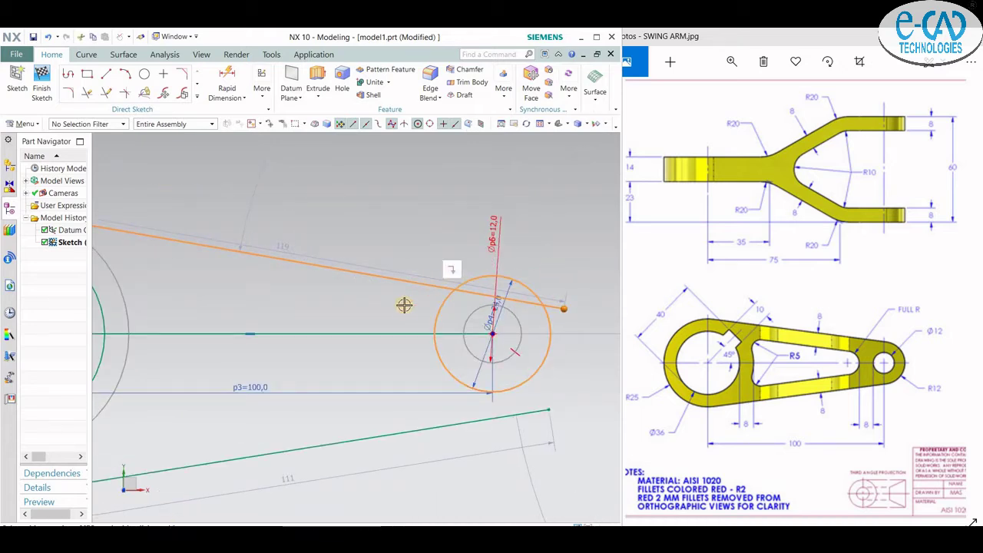
pyautogui.rightClick(332, 308)
pyautogui.press('Escape')
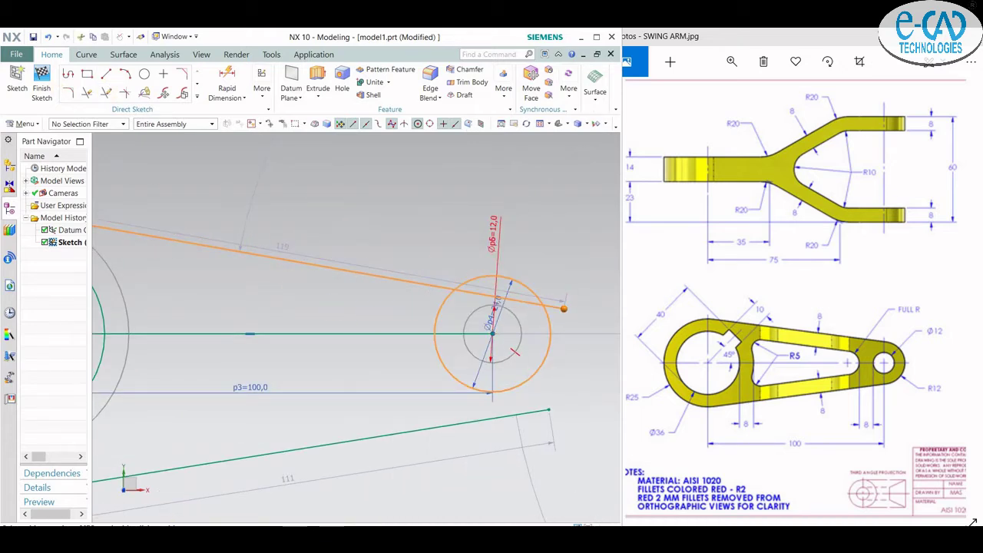
pyautogui.press('Escape')
pyautogui.keyDown('shift'); pyautogui.moveTo(127, 430); pyautogui.dragTo(234, 409, button='middle'); pyautogui.keyUp('shift')
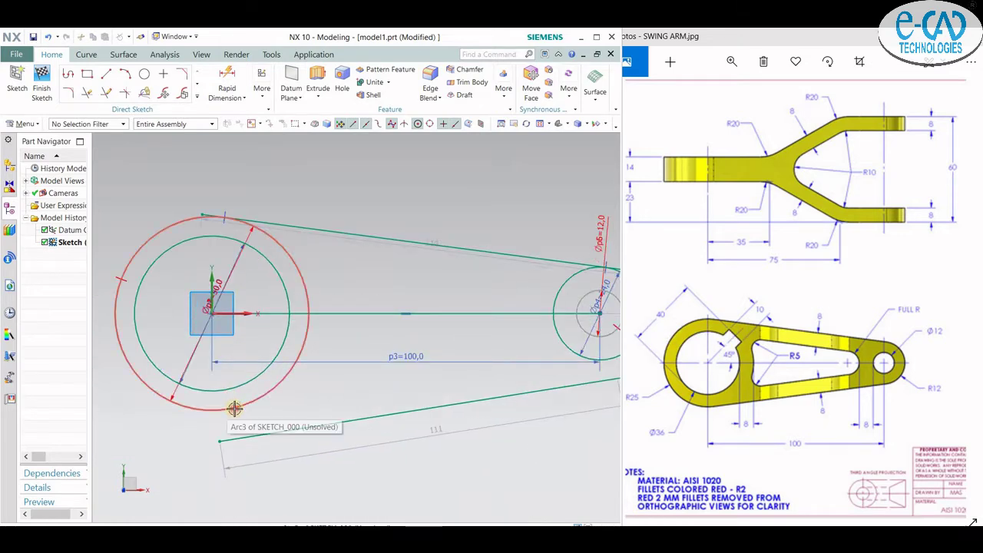
pyautogui.scroll(2, 482, 373)
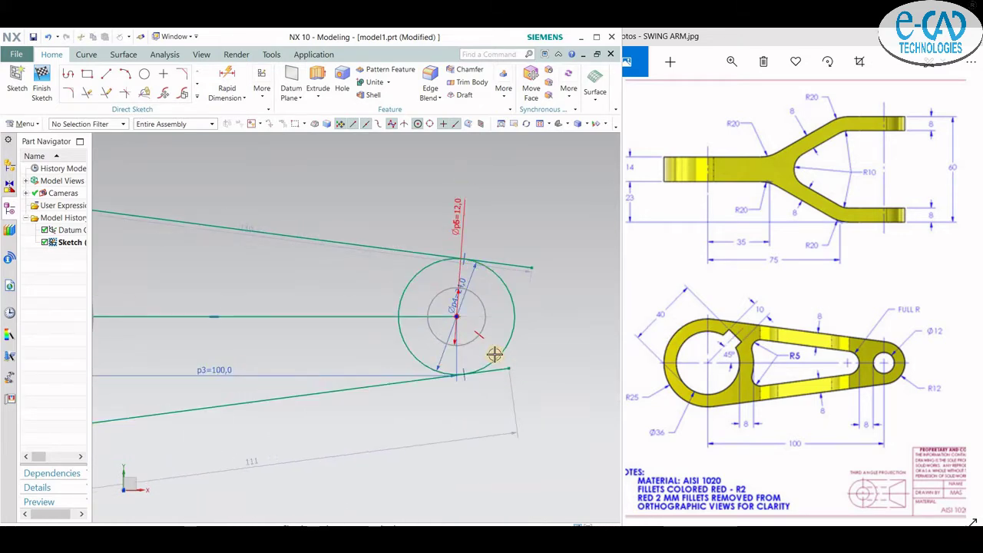
pyautogui.scroll(-3, 495, 354)
pyautogui.scroll(3, 500, 399)
# Step: Trim away the excess arcs so the curves form one closed arm outline
pyautogui.press('t')
pyautogui.scroll(-3, 506, 285)
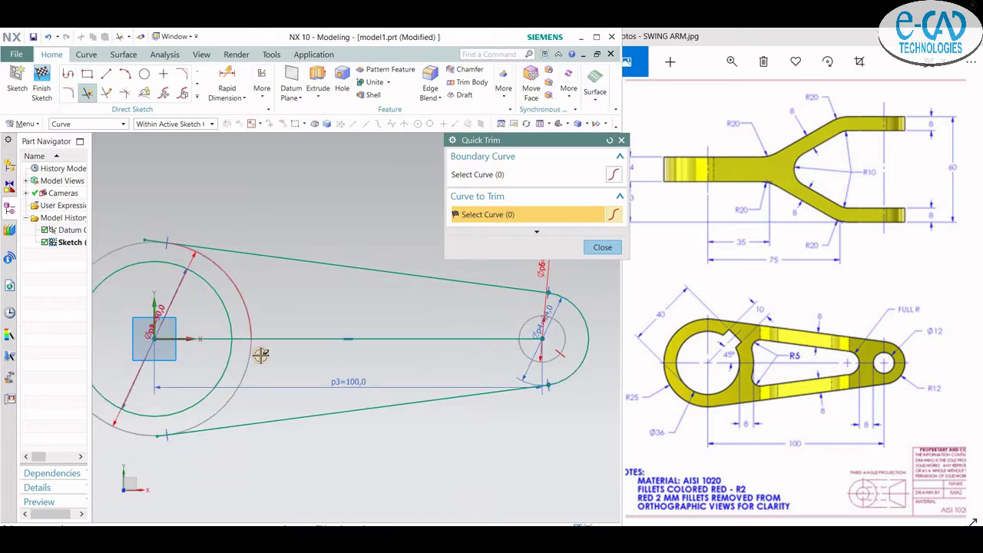
pyautogui.scroll(3, 191, 402)
pyautogui.scroll(2, 263, 413)
pyautogui.scroll(-3, 249, 213)
pyautogui.scroll(5, 248, 212)
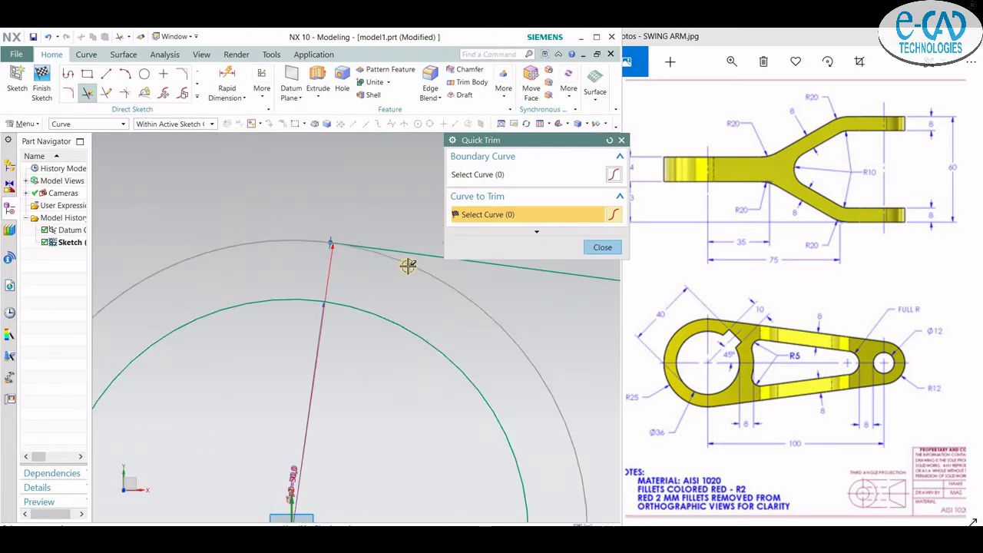
pyautogui.scroll(-3, 384, 285)
pyautogui.scroll(-2, 369, 299)
pyautogui.press('Escape')
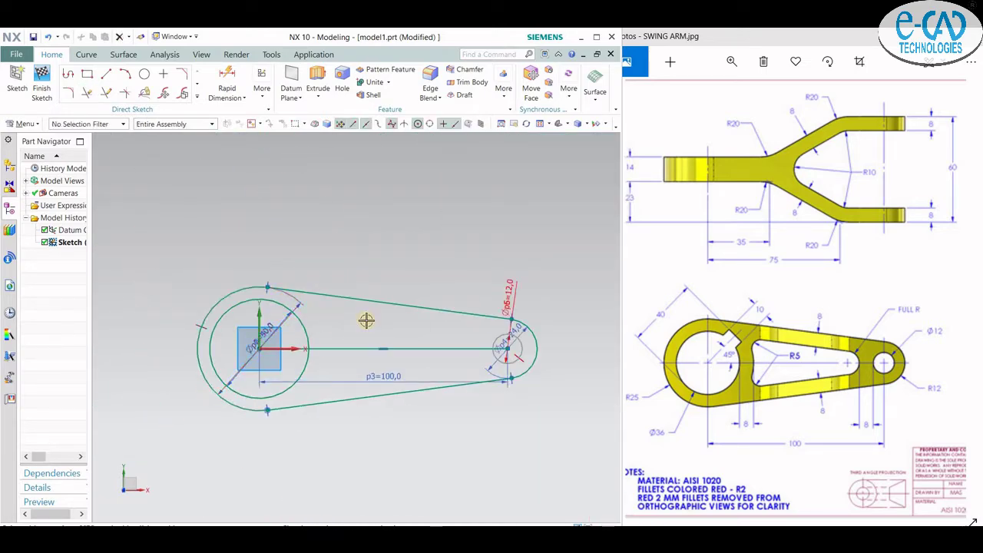
# Step: Draw a line from the origin fixed at 45 degrees
pyautogui.press('z')
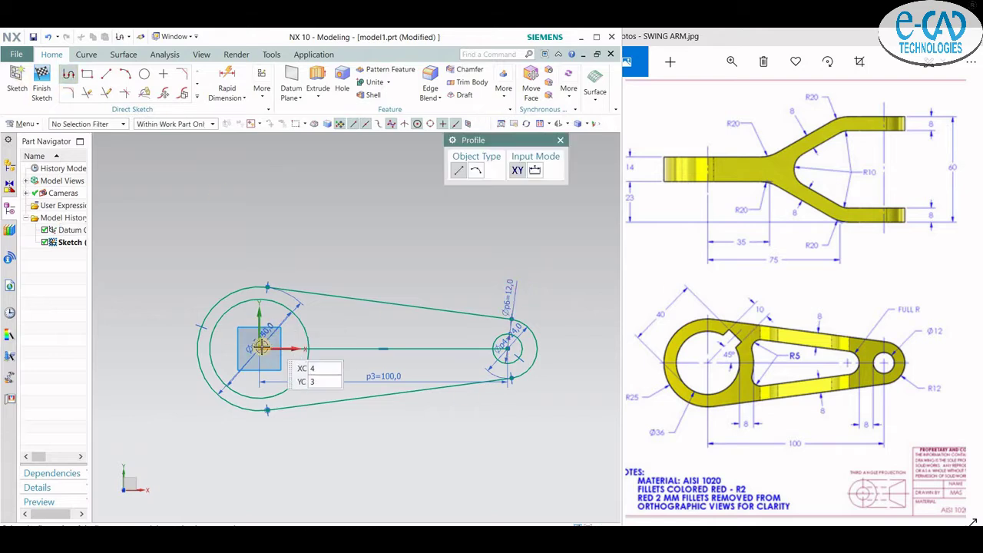
pyautogui.scroll(3, 302, 246)
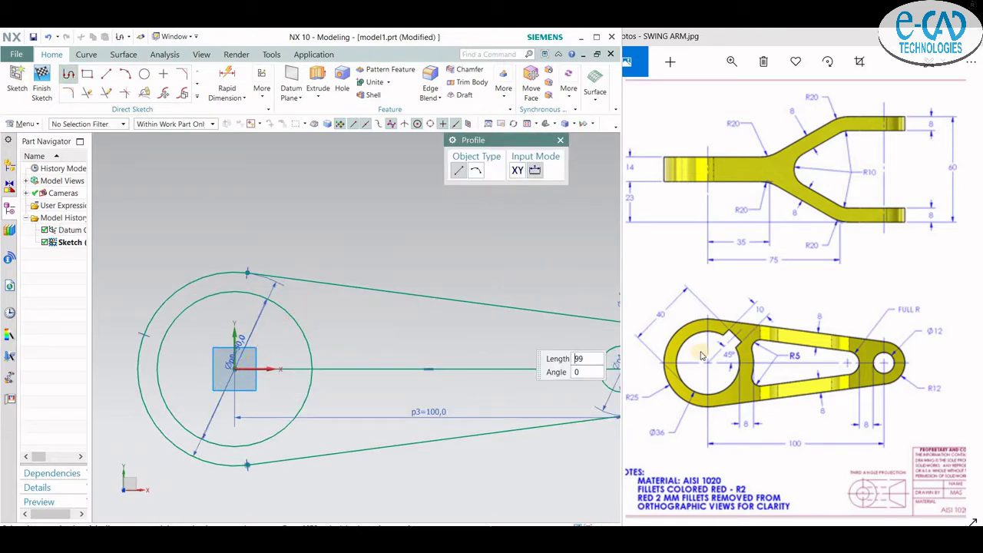
pyautogui.click(302, 297)
pyautogui.click(197, 85)
pyautogui.click(139, 165)
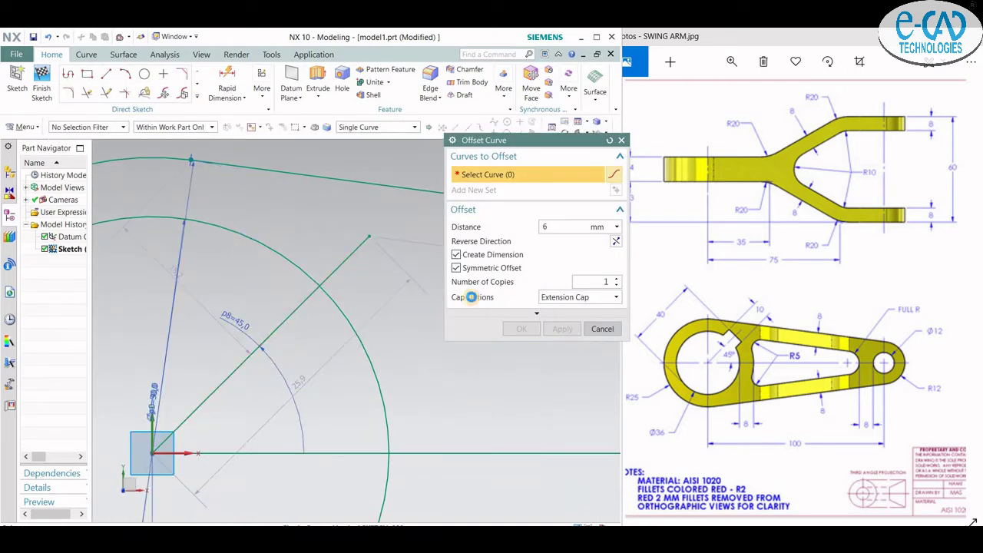
# Step: Offset the 45° line 6 mm on both sides and close the offset ends with a line
pyautogui.click(323, 283)
pyautogui.click(563, 227)
pyautogui.middleClick(411, 335)
pyautogui.scroll(-2, 411, 335)
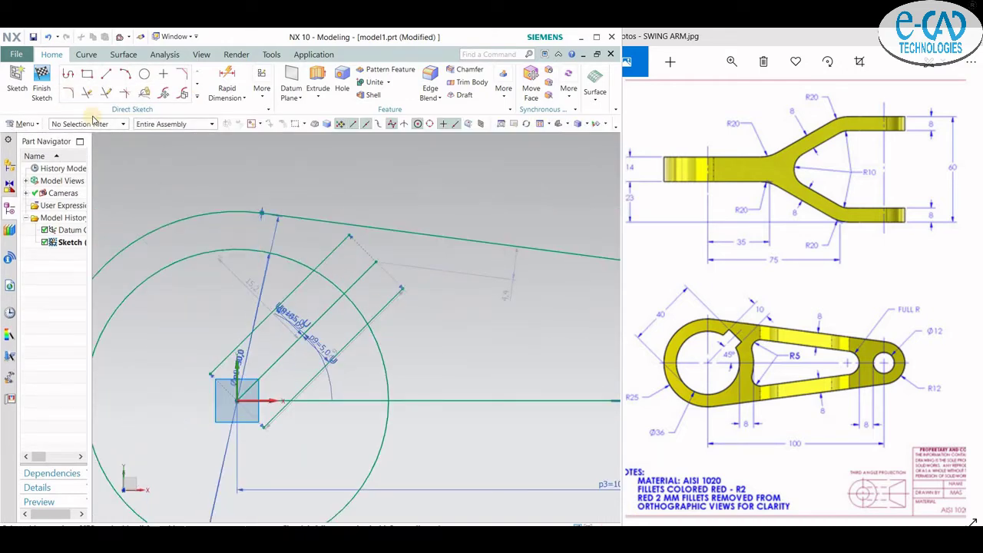
pyautogui.press('l')
pyautogui.click(316, 271)
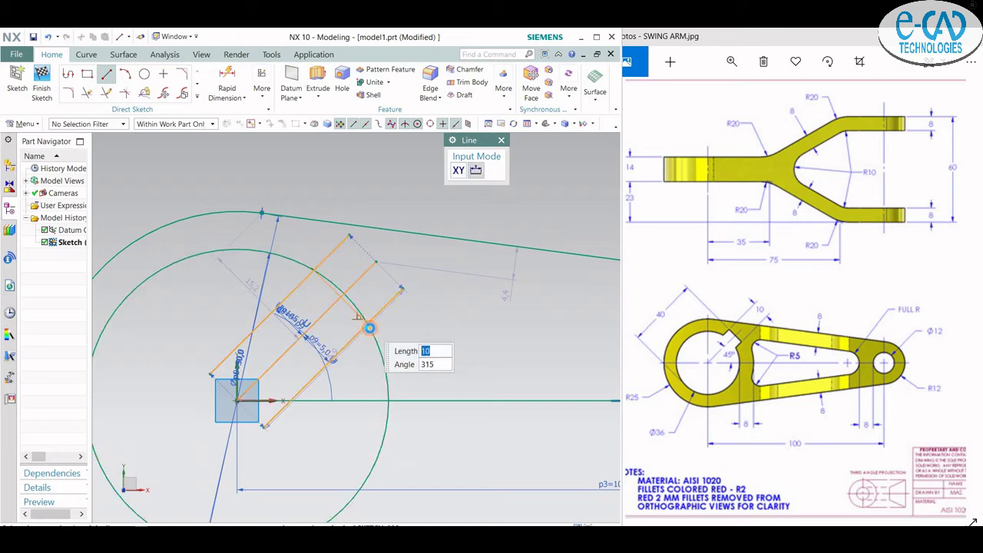
pyautogui.click(367, 323)
pyautogui.middleClick(366, 307)
# Step: Delete the large outer arc and trim the leftover segment at the slot's top corner
pyautogui.click(385, 358)
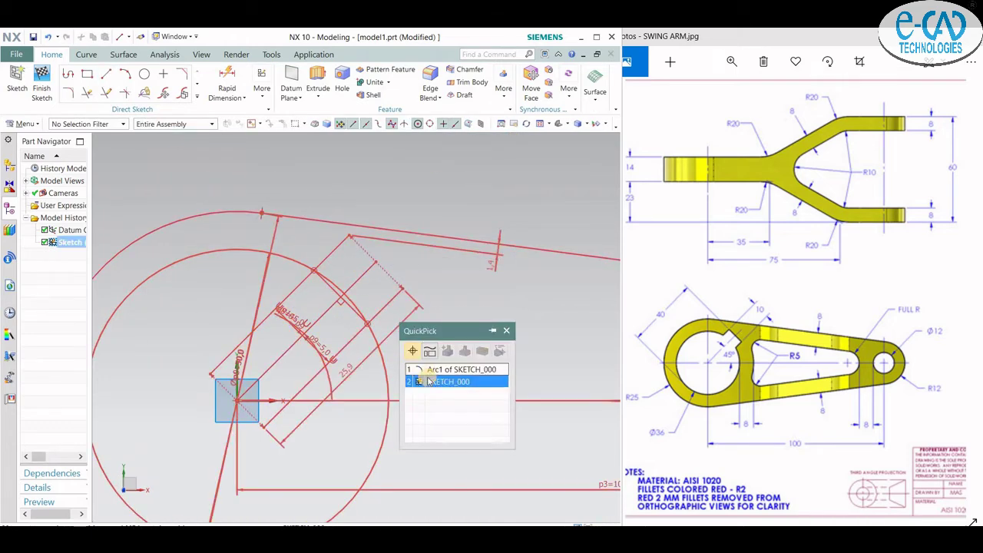
pyautogui.click(437, 375)
pyautogui.press('Delete')
pyautogui.click(106, 92)
pyautogui.press('t')
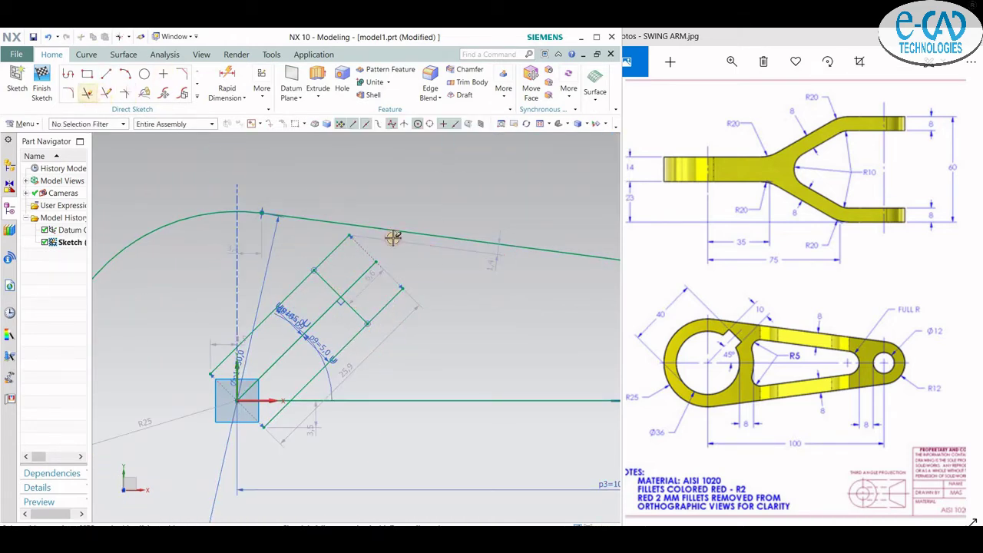
pyautogui.click(332, 253)
pyautogui.middleClick(381, 304)
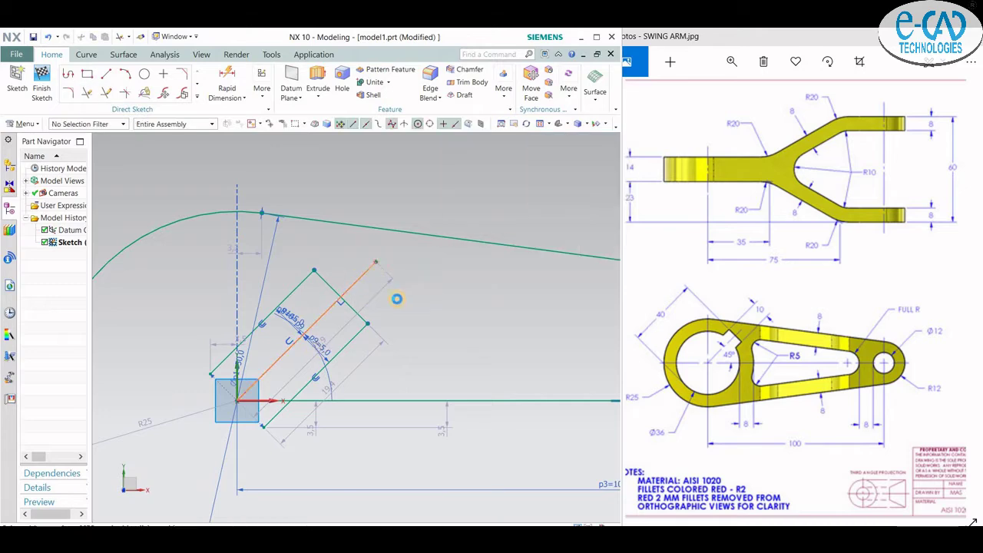
# Step: Add a 36 mm diameter circle centred on the origin and fit the sketch in view
pyautogui.click(143, 74)
pyautogui.click(236, 400)
pyautogui.write('36')
pyautogui.press('Return')
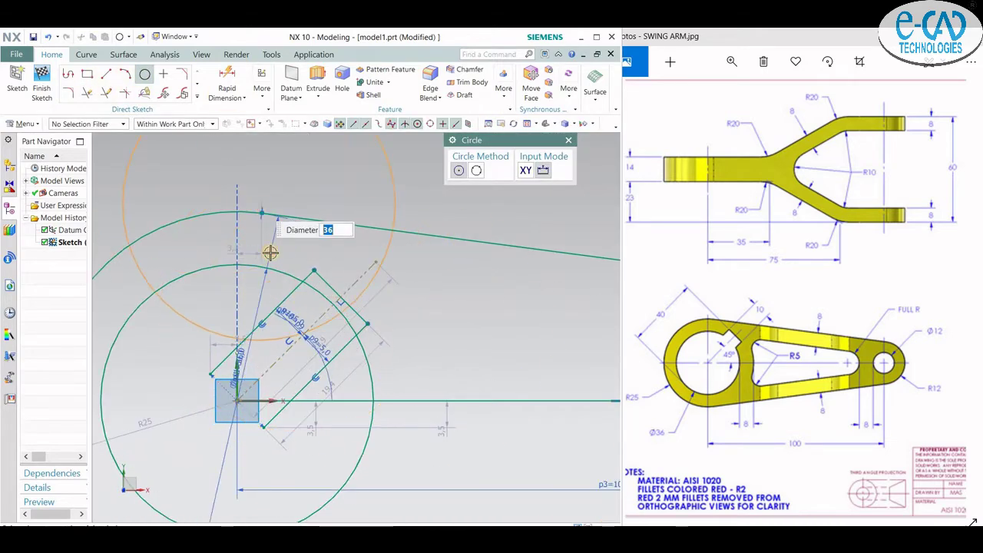
pyautogui.press('Escape')
pyautogui.hotkey('ctrl', 'f')
pyautogui.click(197, 96)
# Step: Offset the upper and lower tangent lines 8 mm inward, one side only
pyautogui.click(144, 176)
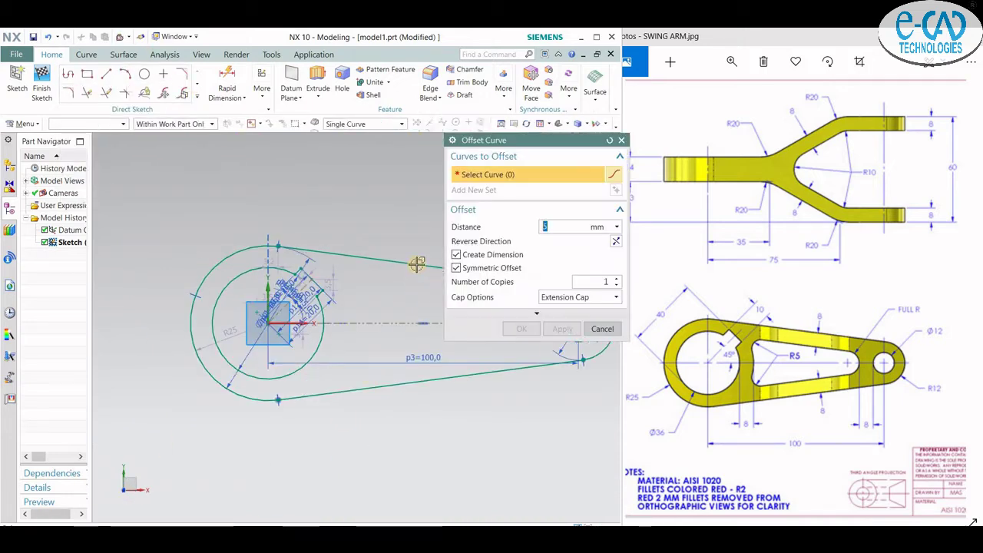
pyautogui.click(378, 263)
pyautogui.click(456, 268)
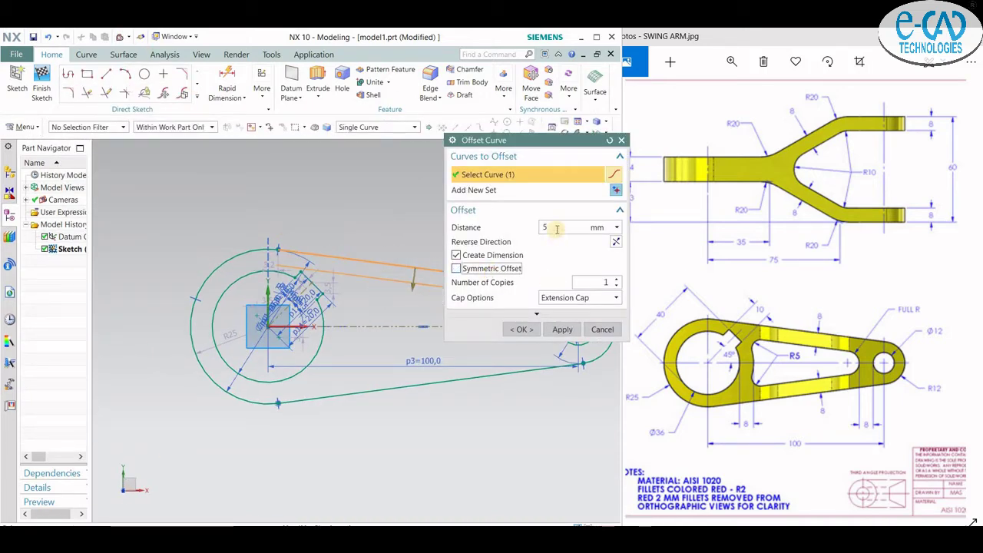
pyautogui.click(562, 328)
pyautogui.click(461, 379)
pyautogui.click(521, 329)
pyautogui.scroll(5, 538, 326)
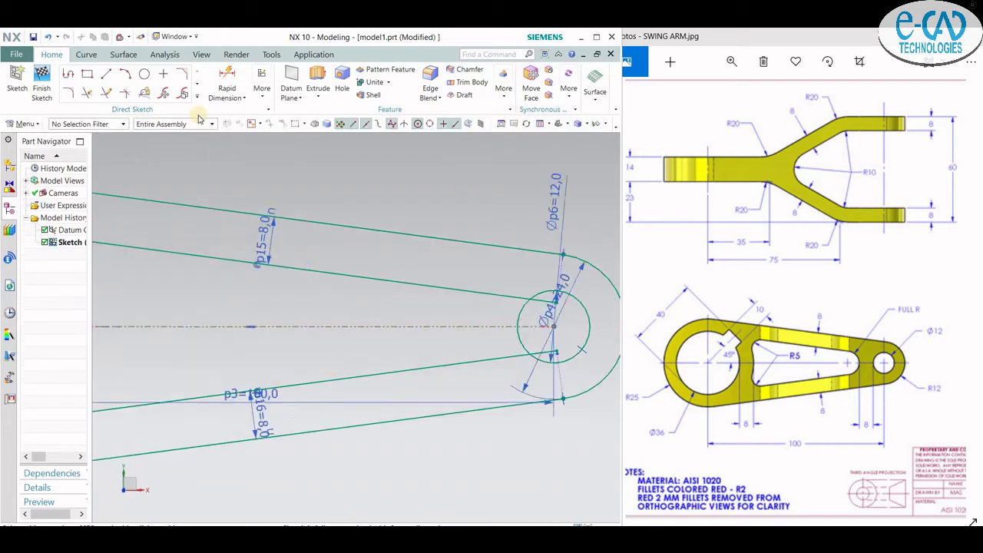
# Step: Draw an 8 mm line leftward from the circle's left quadrant
pyautogui.click(145, 74)
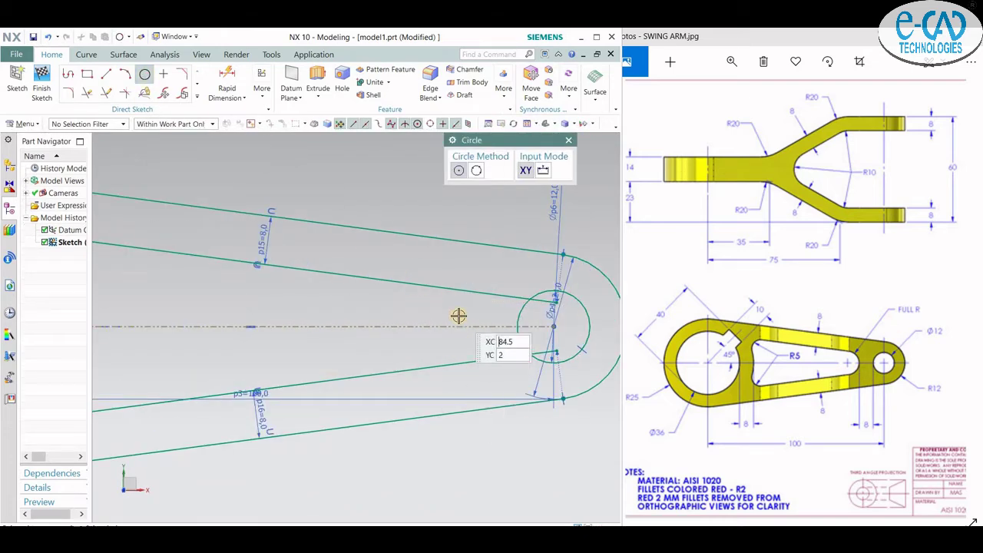
pyautogui.press('l')
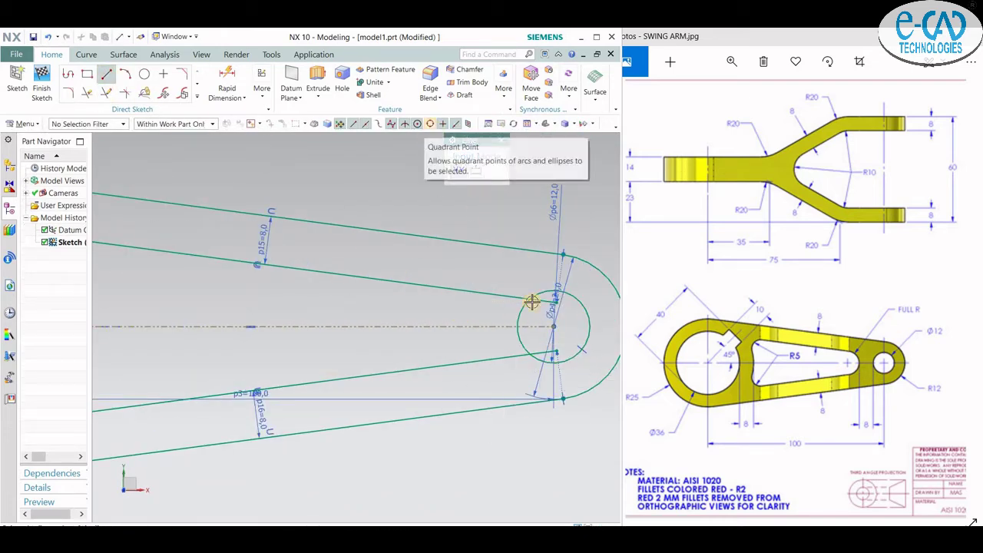
pyautogui.click(532, 302)
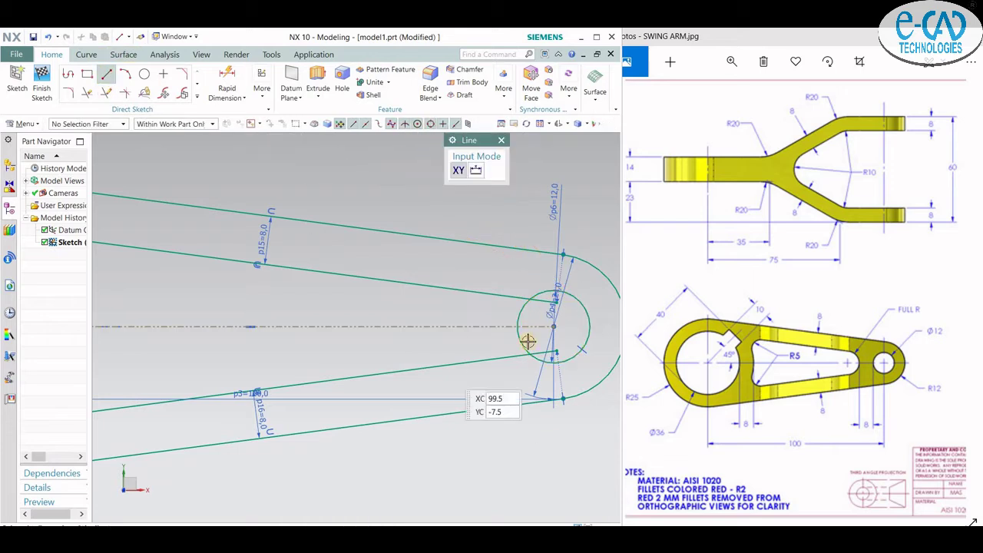
pyautogui.press('Escape')
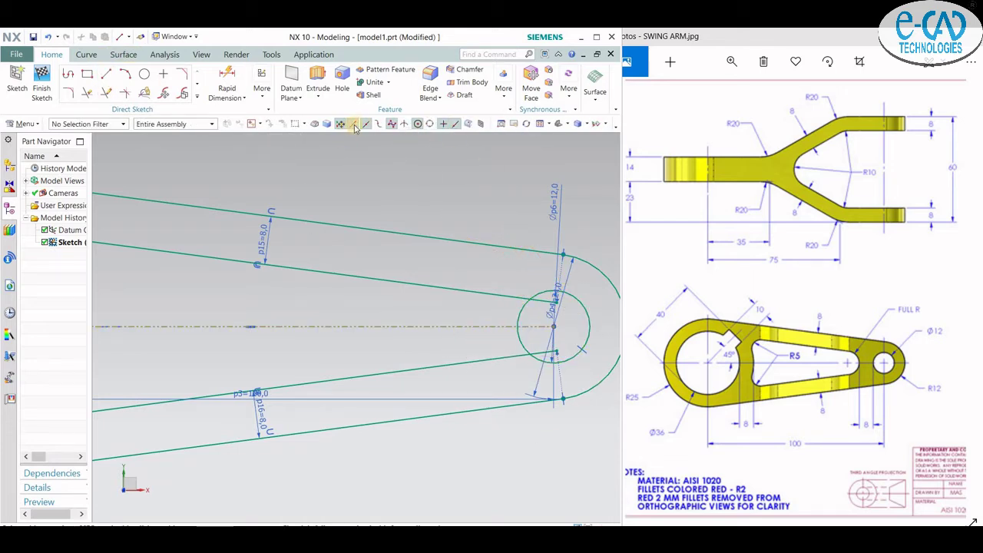
pyautogui.click(109, 77)
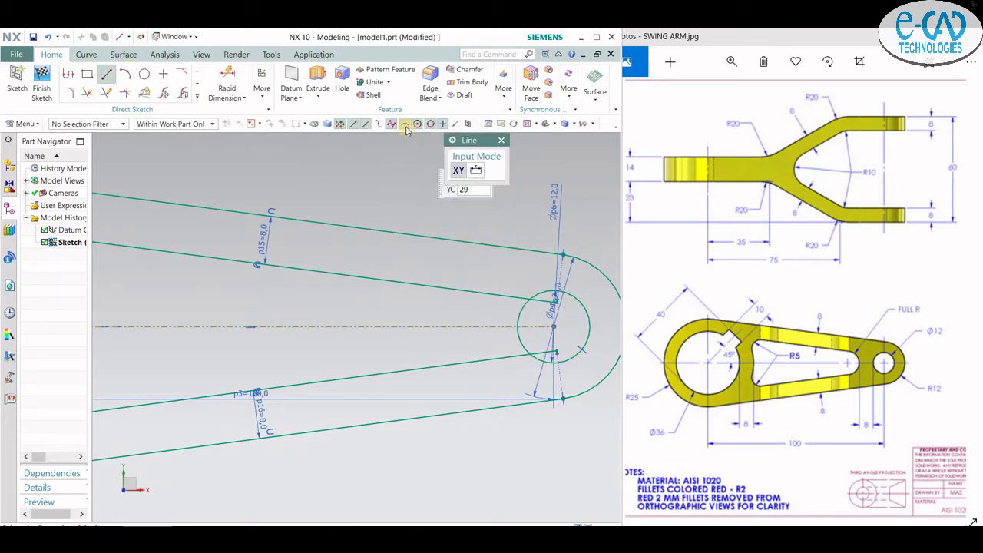
pyautogui.click(517, 327)
pyautogui.click(471, 326)
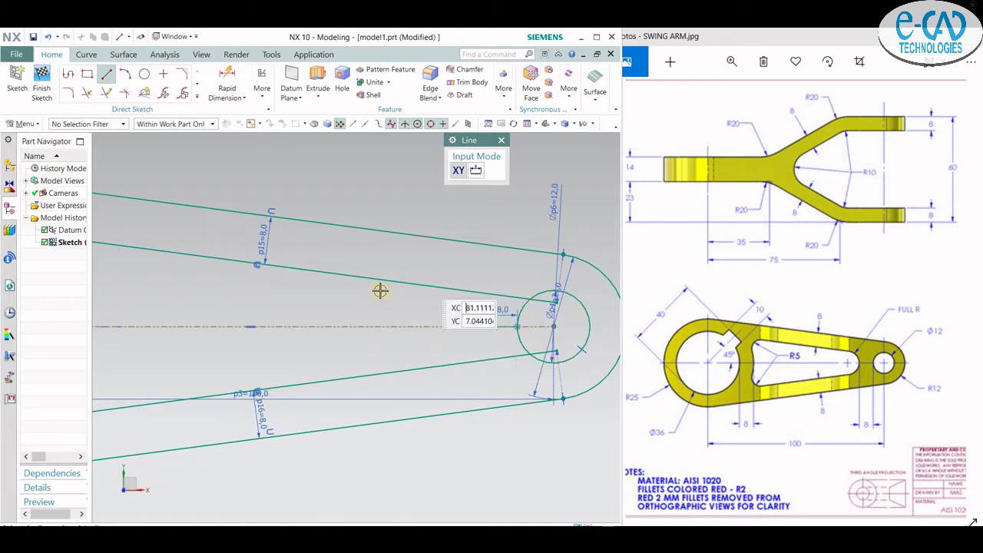
# Step: Draw a three-point arc between the two inner offset lines
pyautogui.press('a')
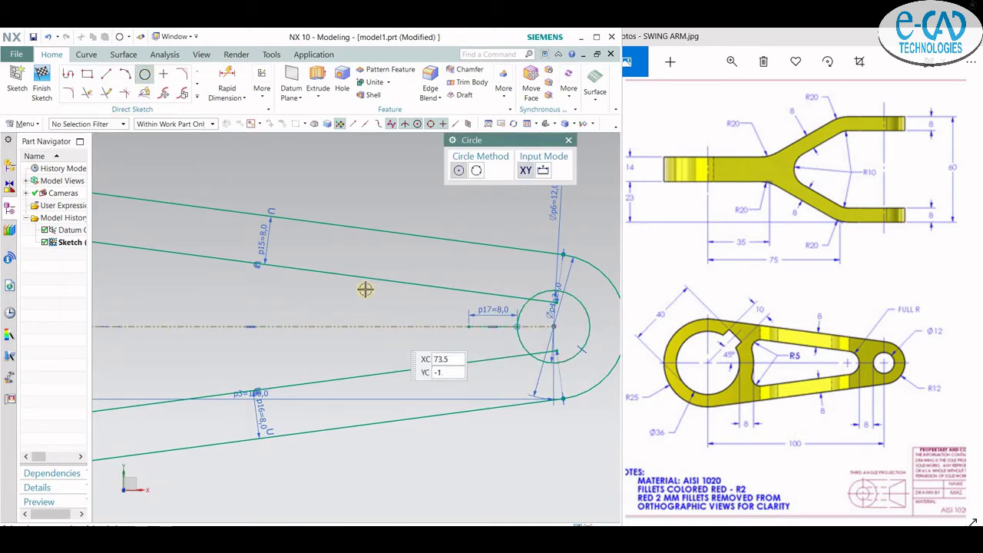
pyautogui.click(384, 289)
pyautogui.click(384, 361)
pyautogui.press('Escape')
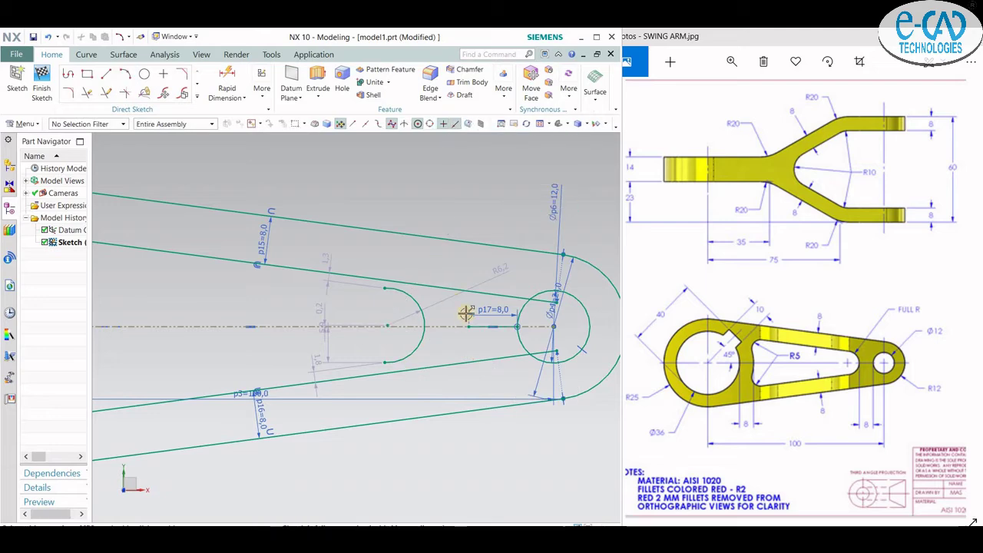
# Step: Make the arc tangent to both the upper and lower inner lines
pyautogui.scroll(2, 466, 309)
pyautogui.click(384, 284)
pyautogui.click(377, 266)
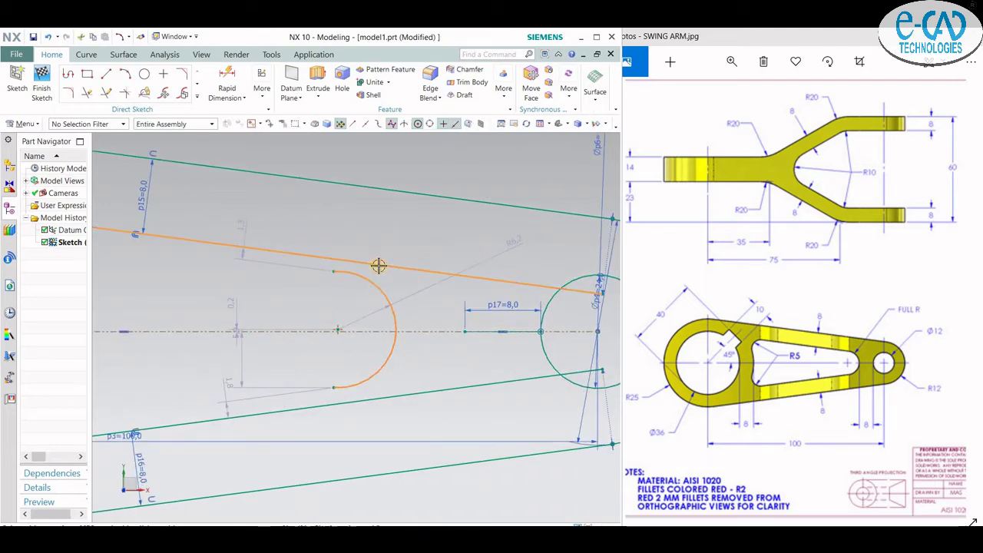
pyautogui.click(469, 256)
pyautogui.scroll(-2, 450, 279)
pyautogui.scroll(-1, 421, 336)
pyautogui.click(433, 259)
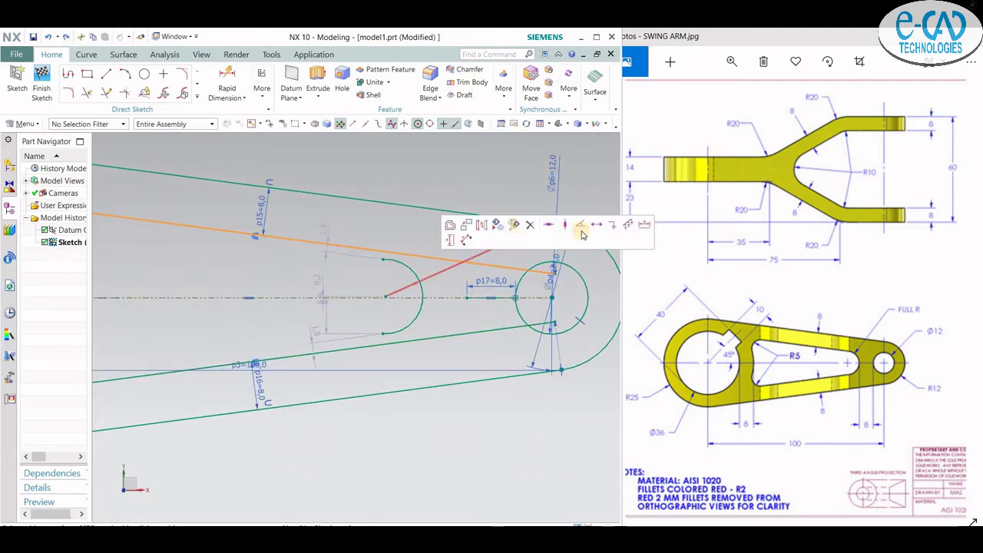
pyautogui.click(407, 270)
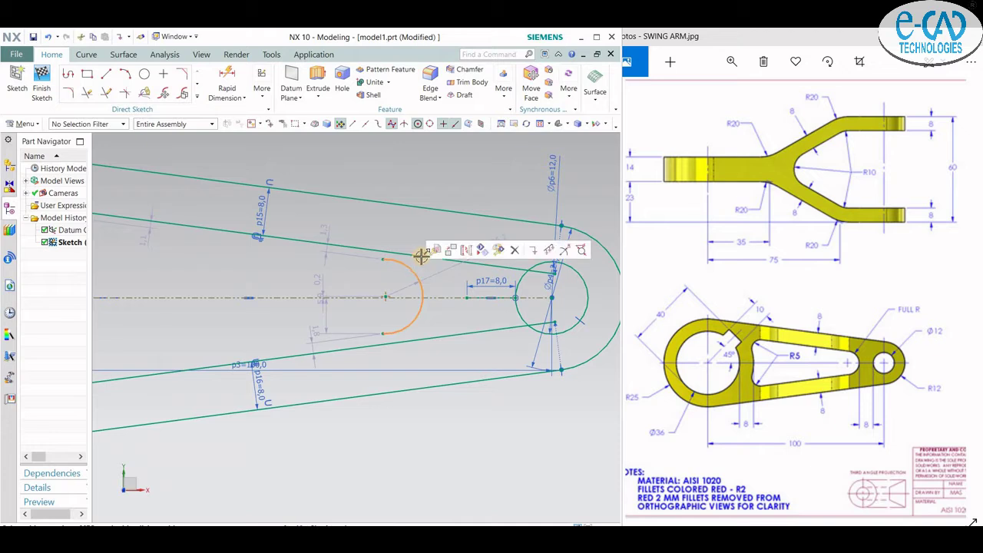
pyautogui.click(406, 341)
pyautogui.click(587, 309)
pyautogui.click(501, 329)
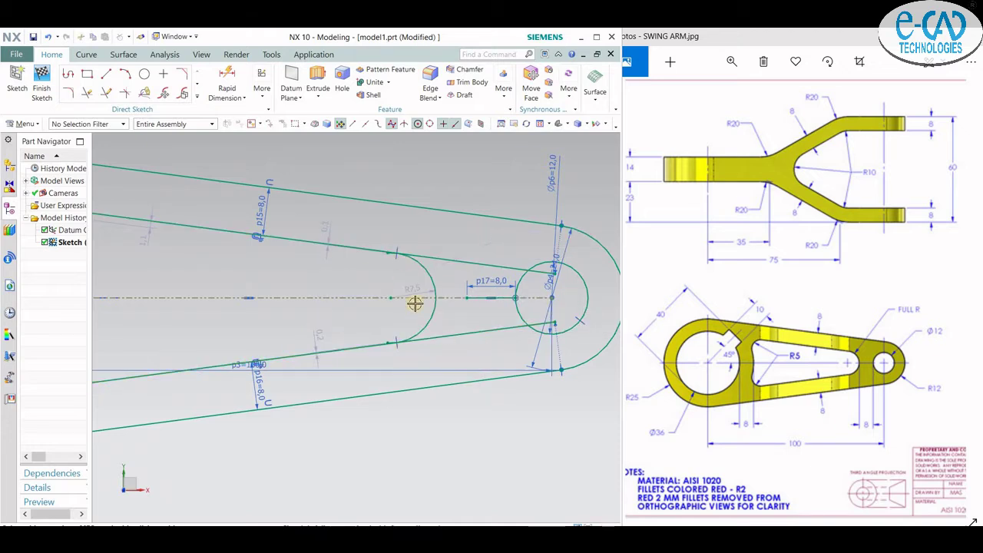
# Step: Constrain the arc's point to the midpoint of the 8 mm line
pyautogui.scroll(2, 419, 299)
pyautogui.click(474, 294)
pyautogui.click(424, 288)
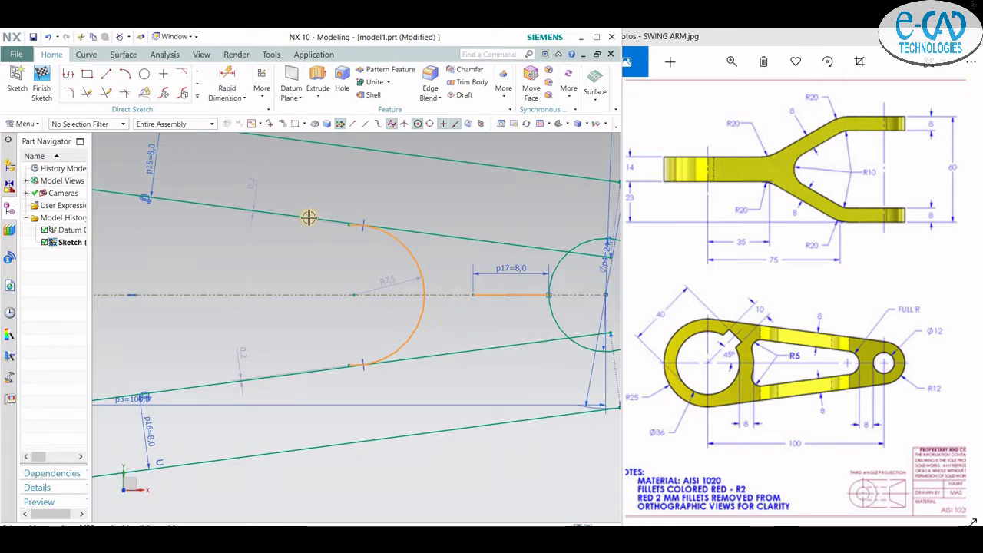
pyautogui.rightClick(471, 295)
pyautogui.click(499, 485)
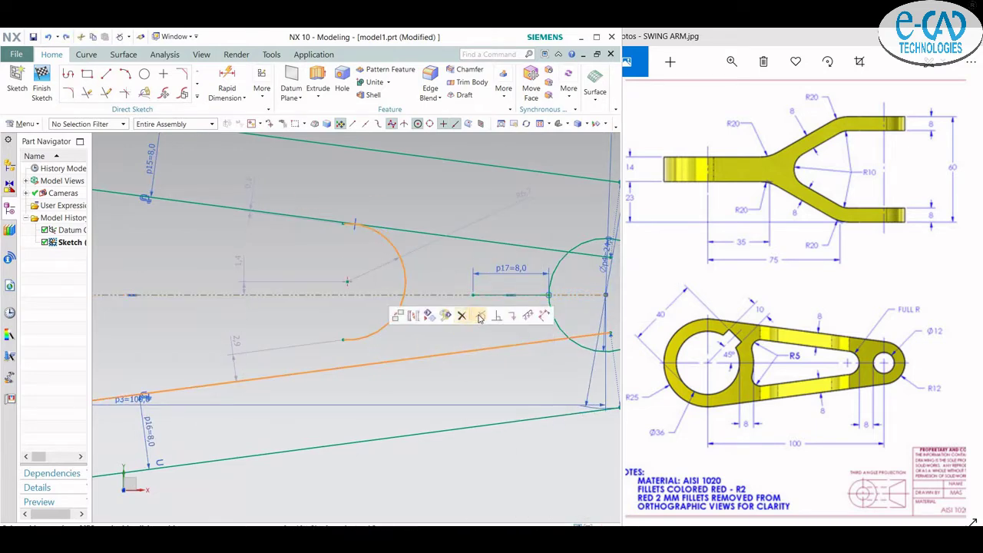
pyautogui.scroll(3, 470, 295)
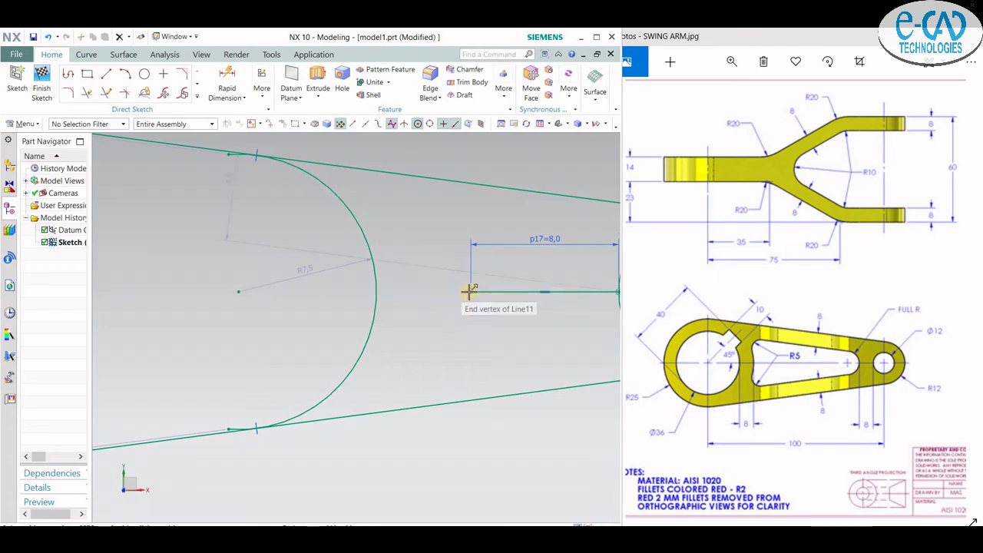
pyautogui.click(472, 292)
pyautogui.keyDown('shift'); pyautogui.moveTo(440, 303); pyautogui.dragTo(447, 313, button='middle'); pyautogui.keyUp('shift')
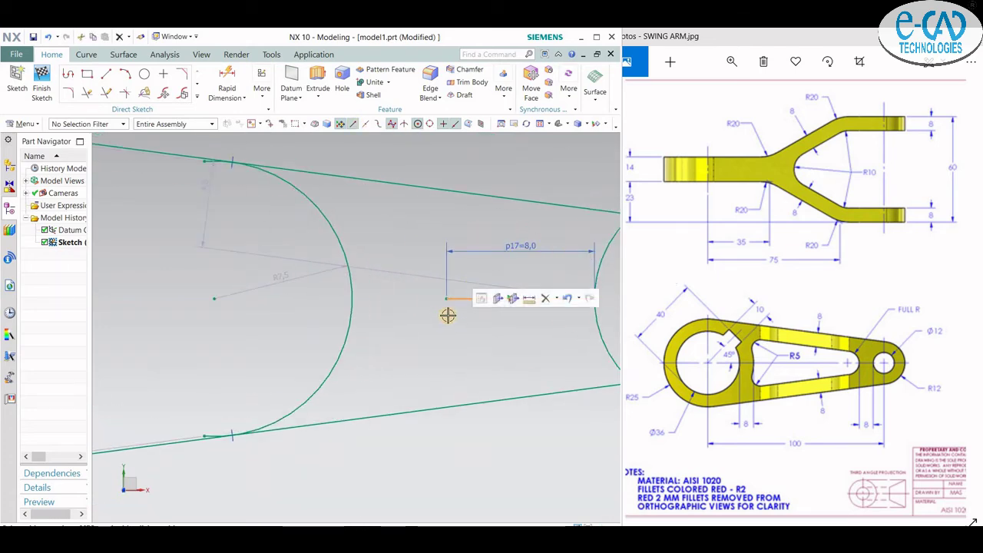
pyautogui.rightClick(426, 268)
pyautogui.press('Escape')
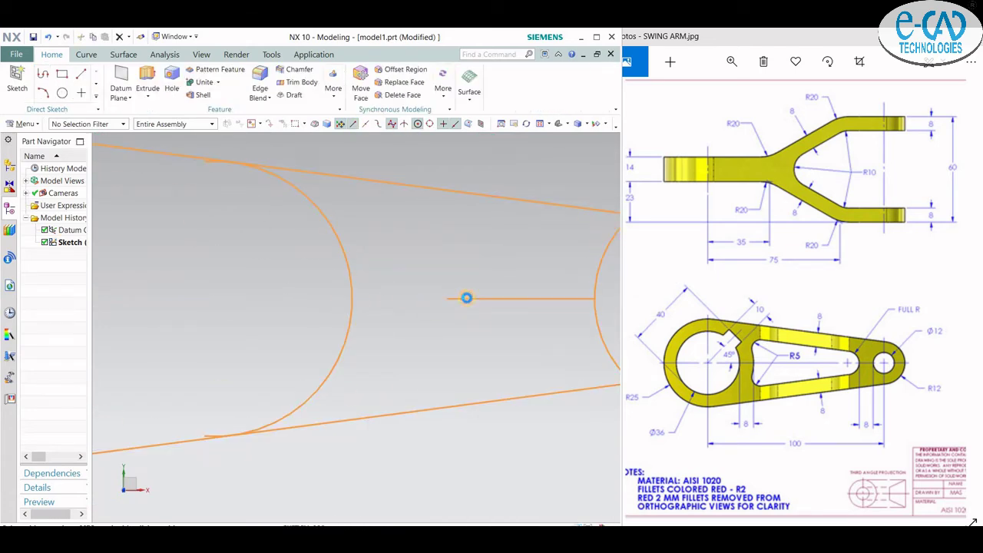
pyautogui.click(363, 342)
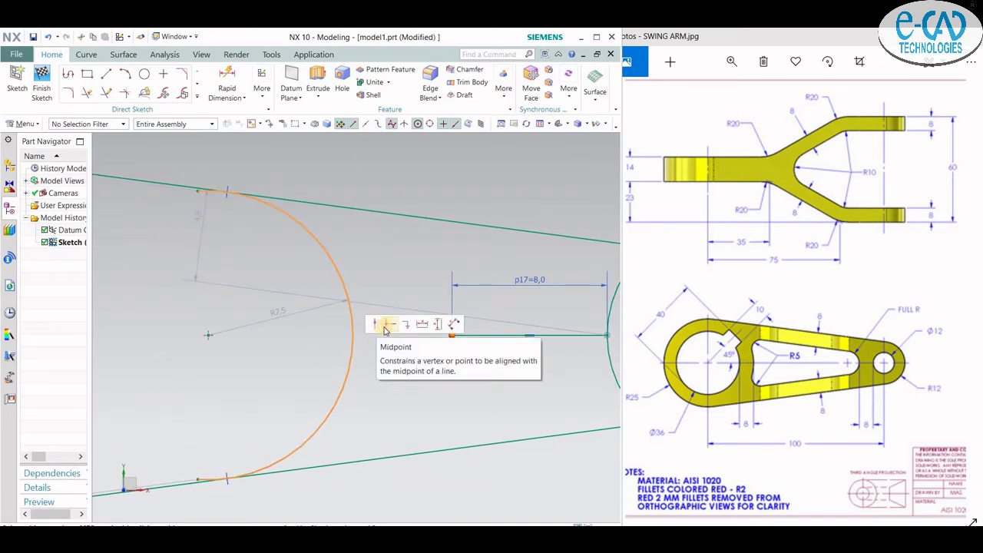
pyautogui.click(386, 327)
pyautogui.click(472, 335)
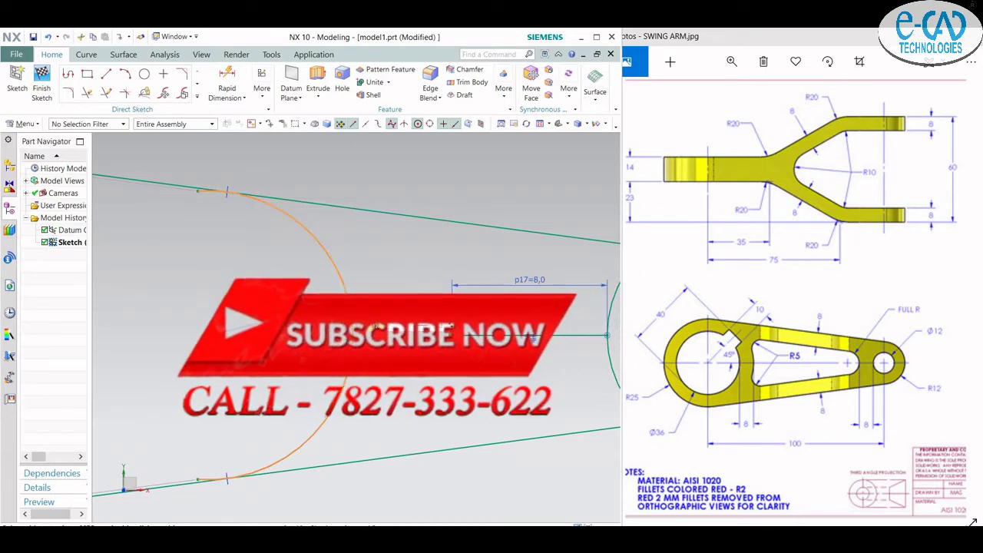
# Step: Cancel Quick Trim and offset the remaining curve by 8 mm
pyautogui.scroll(5, 312, 291)
pyautogui.press('t')
pyautogui.scroll(-3, 313, 291)
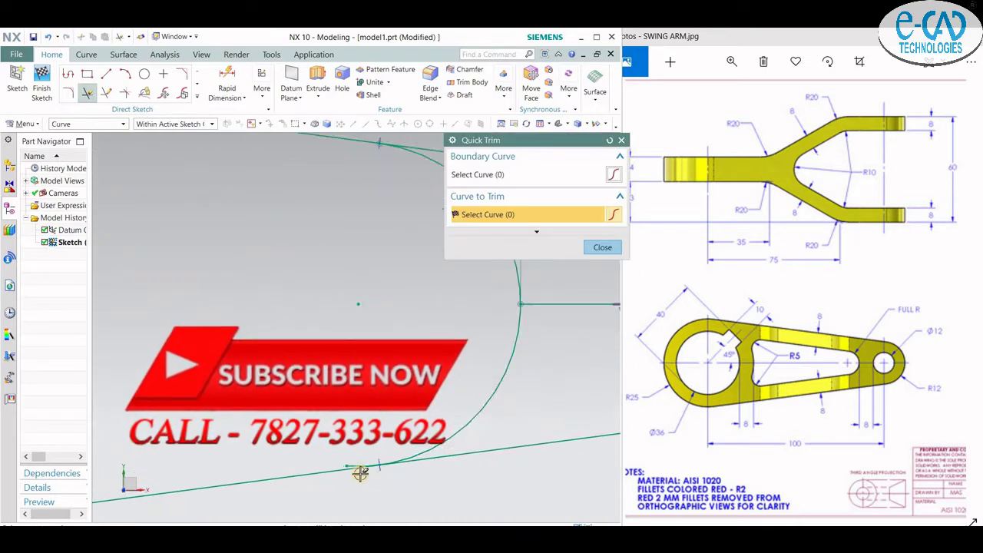
pyautogui.scroll(-2, 358, 469)
pyautogui.scroll(-2, 467, 423)
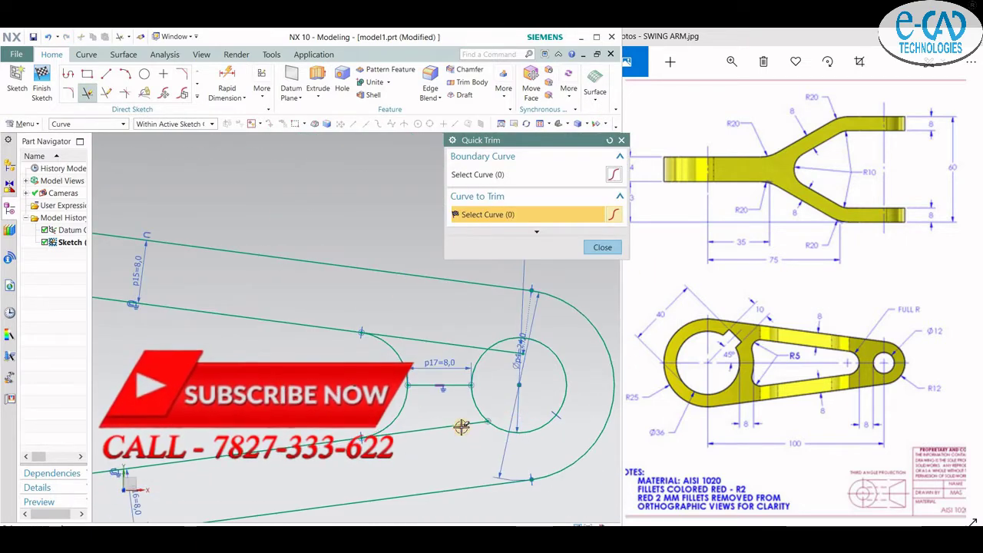
pyautogui.click(602, 246)
pyautogui.scroll(3, 253, 323)
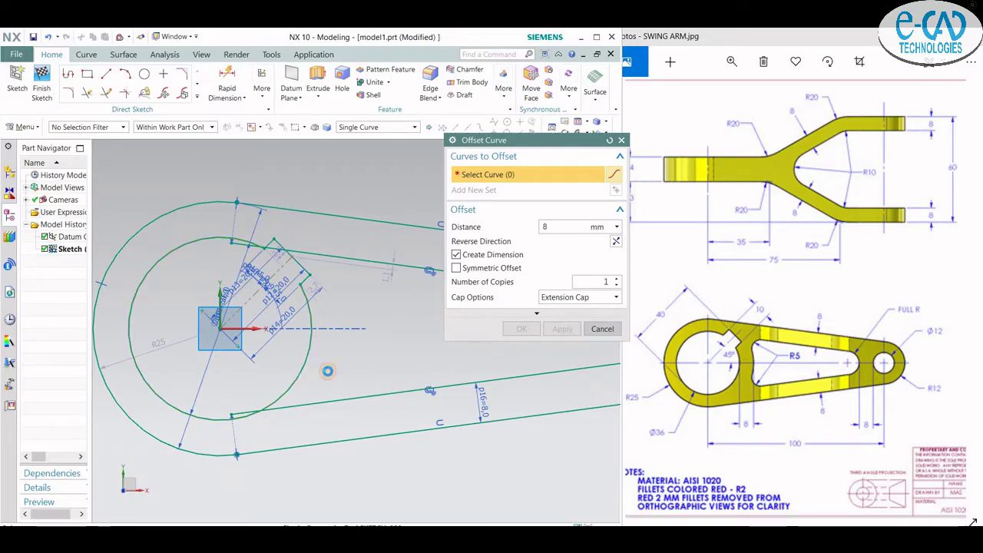
pyautogui.click(327, 371)
pyautogui.click(560, 329)
# Step: Try trimming the offset curve segment and dismiss the trim error
pyautogui.click(87, 92)
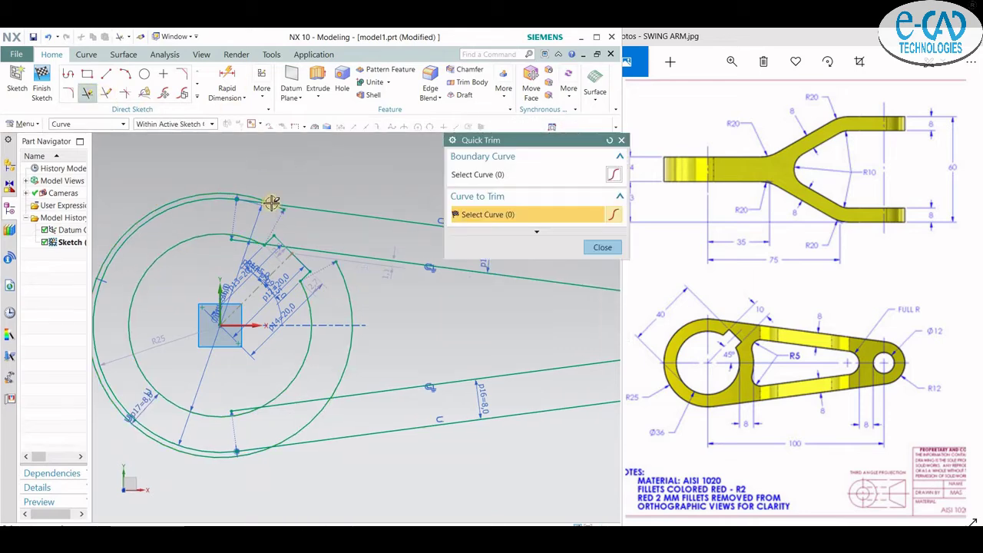
pyautogui.scroll(2, 289, 409)
pyautogui.scroll(2, 289, 408)
pyautogui.scroll(-2, 288, 409)
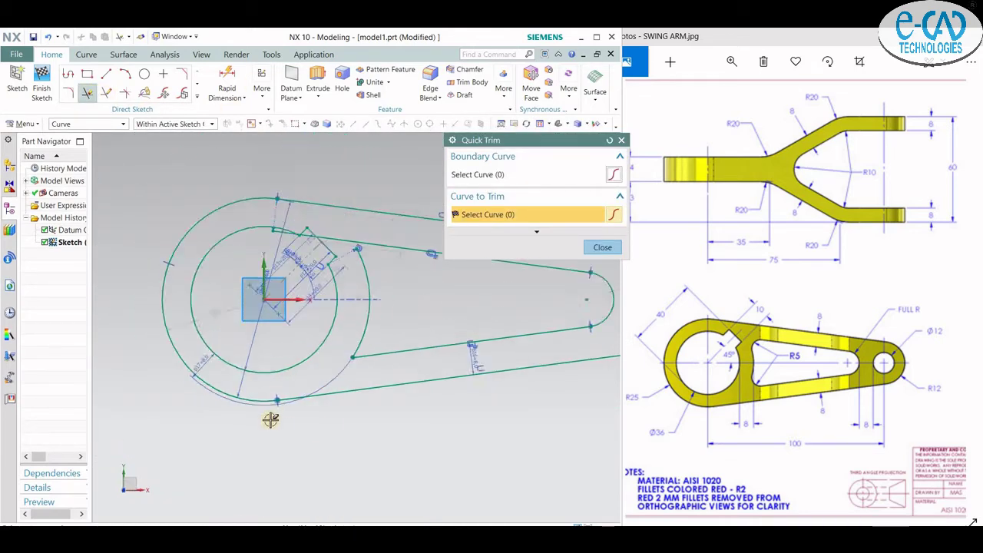
pyautogui.click(291, 278)
pyautogui.press('Return')
pyautogui.scroll(3, 231, 270)
pyautogui.scroll(-2, 246, 257)
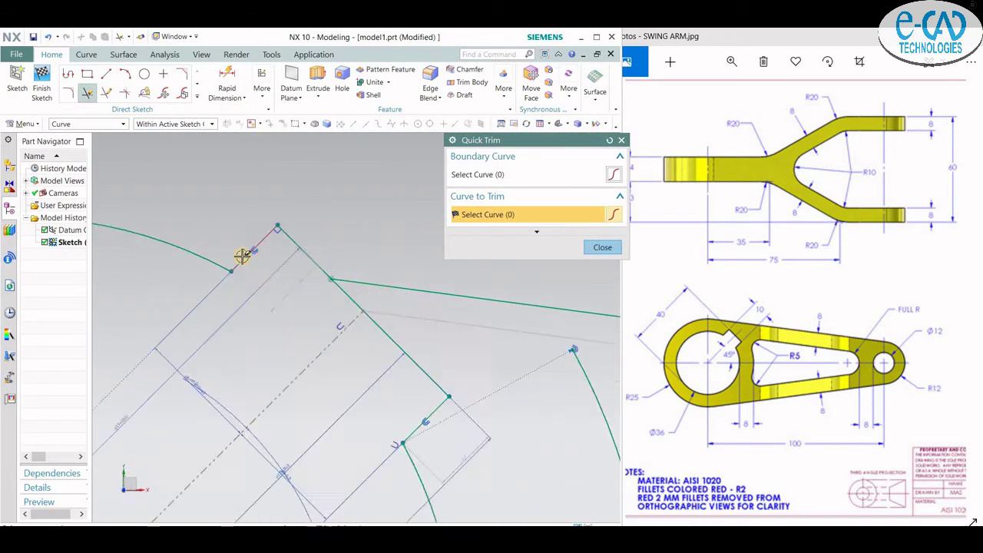
pyautogui.scroll(-2, 246, 256)
pyautogui.press('Escape')
# Step: Add R5 fillets at the upper and lower corners where the slot arc meets its lines
pyautogui.press('t')
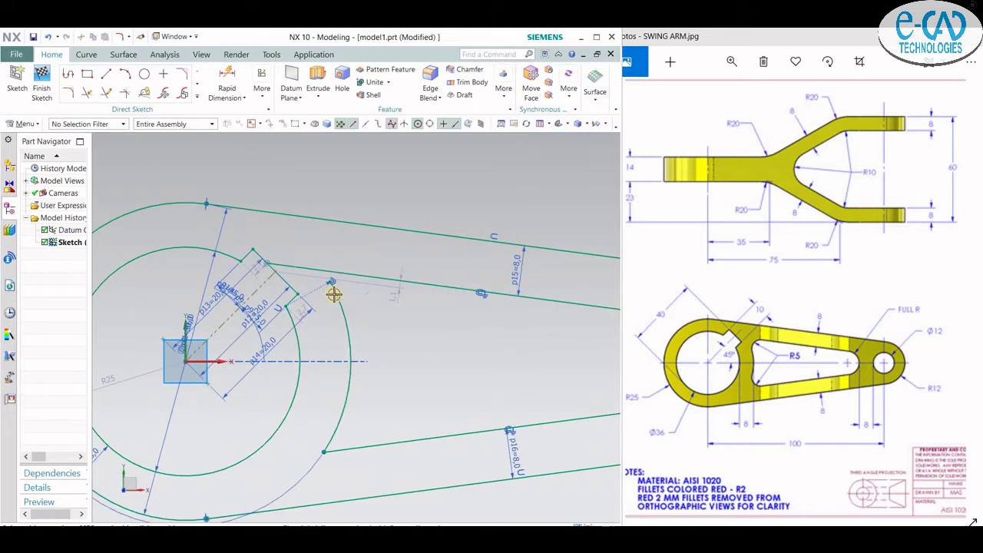
pyautogui.press('f')
pyautogui.click(356, 285)
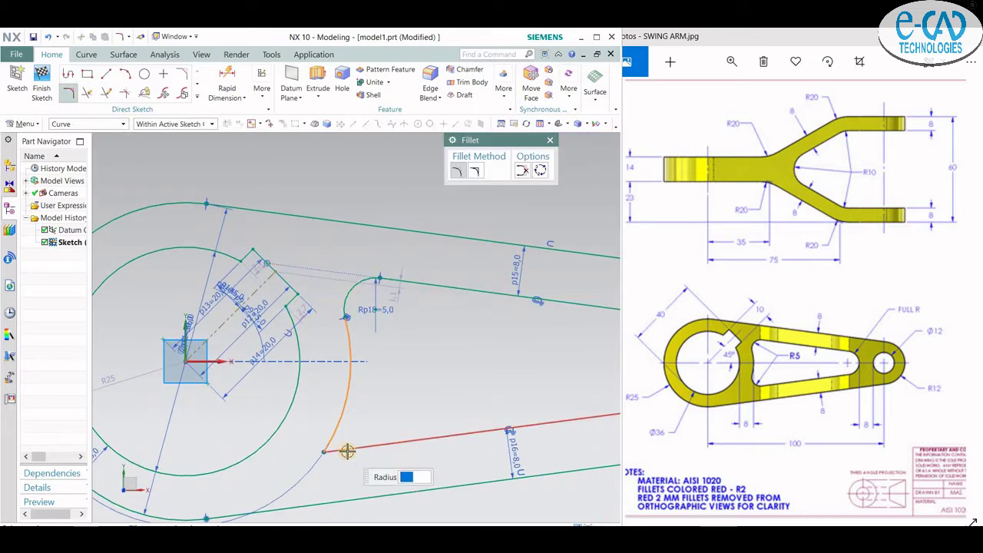
pyautogui.click(355, 436)
pyautogui.scroll(-2, 355, 436)
pyautogui.scroll(-1, 354, 435)
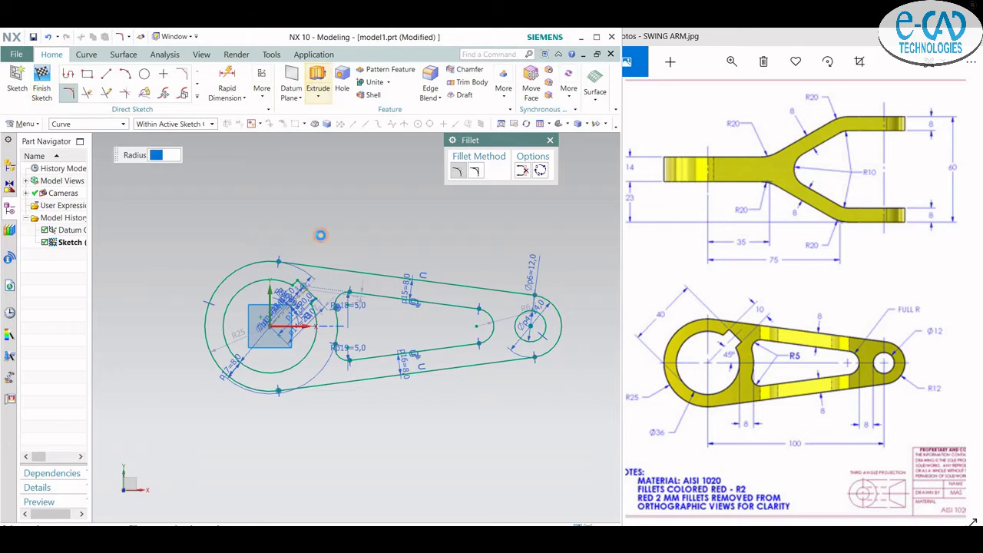
pyautogui.click(317, 77)
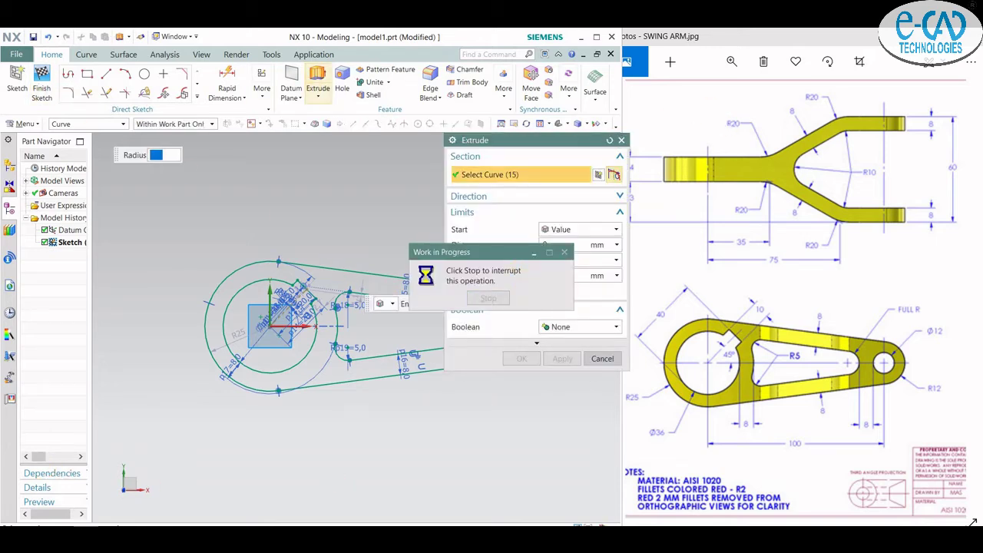
# Step: Cancel the first extrusion attempt and tilt the view of the sketch
pyautogui.press('Escape')
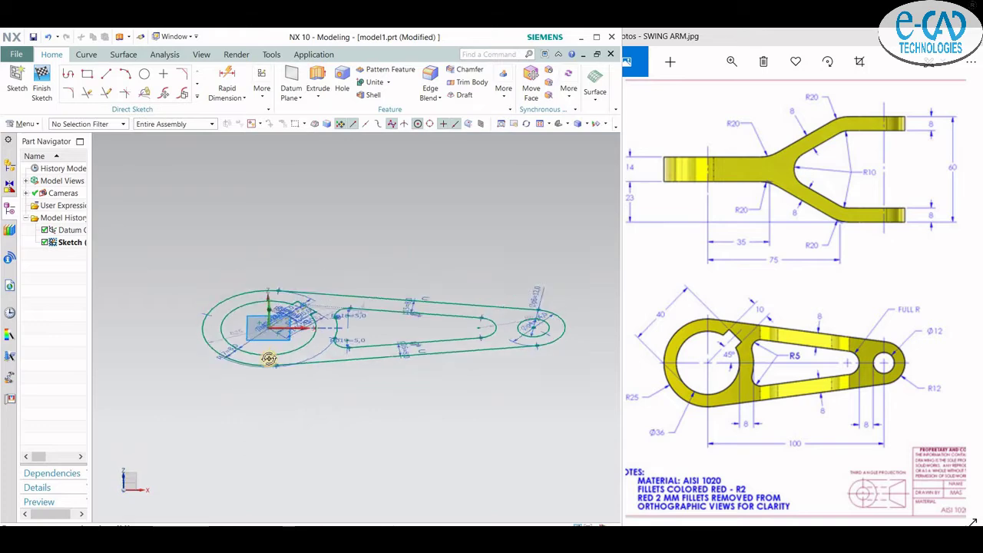
pyautogui.moveTo(274, 423); pyautogui.dragTo(276, 361, button='middle')
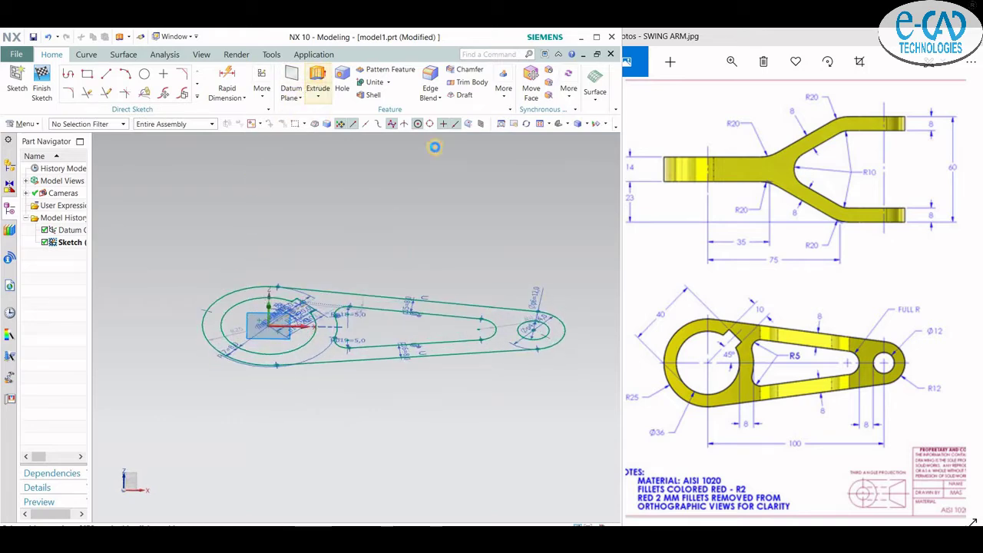
pyautogui.scroll(-2, 307, 395)
pyautogui.scroll(-2, 307, 394)
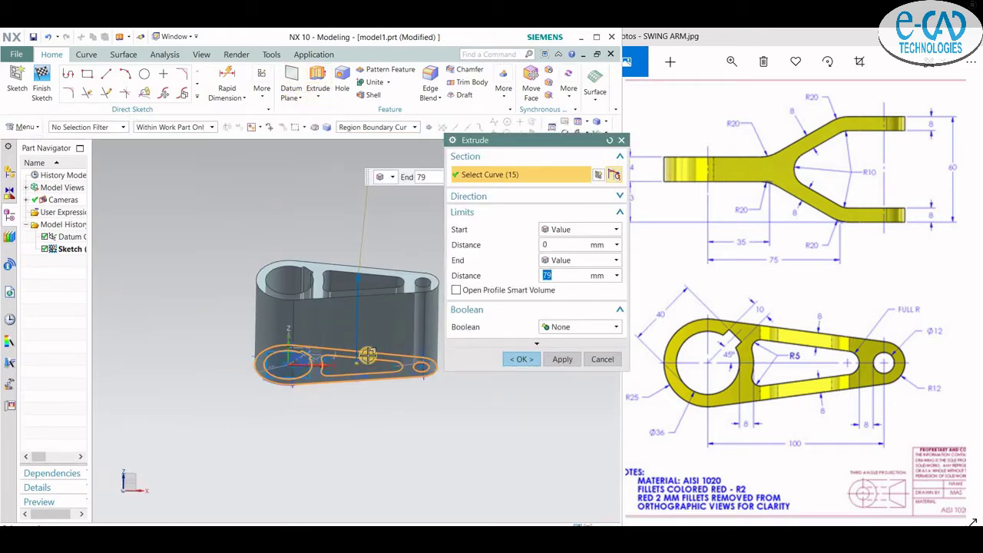
pyautogui.scroll(1, 361, 330)
pyautogui.scroll(1, 361, 330)
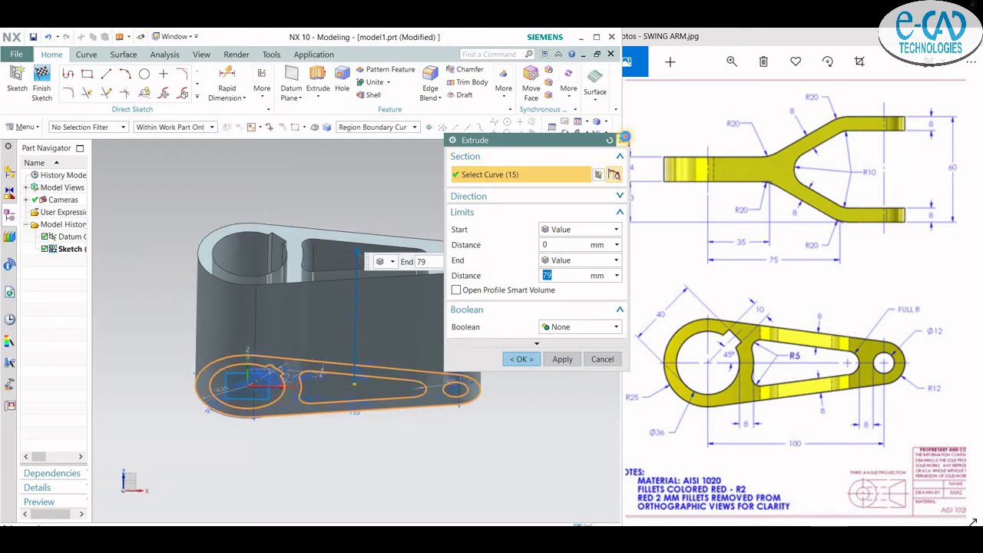
pyautogui.click(625, 138)
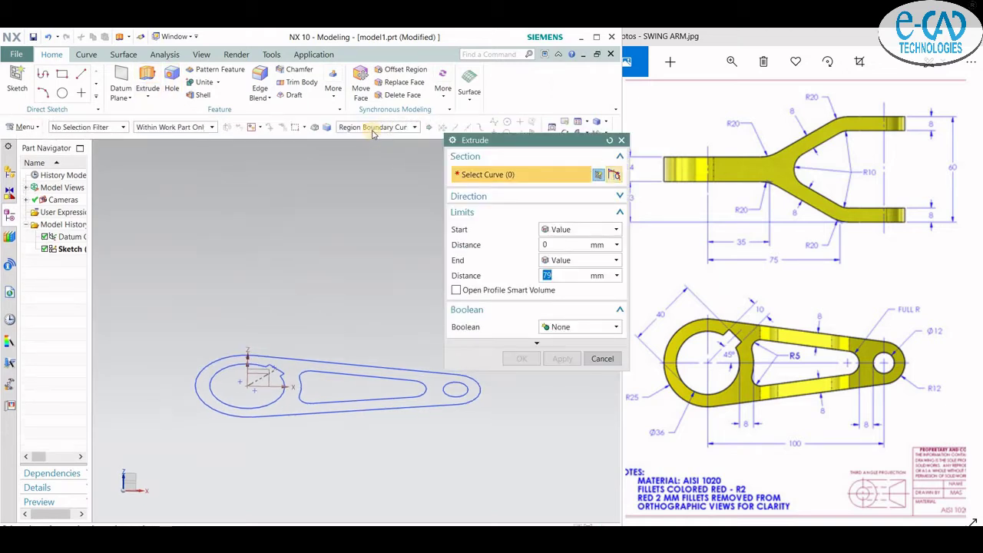
# Step: Extrude the swing-arm outline region, reversed, from -73 to 79 mm
pyautogui.click(285, 405)
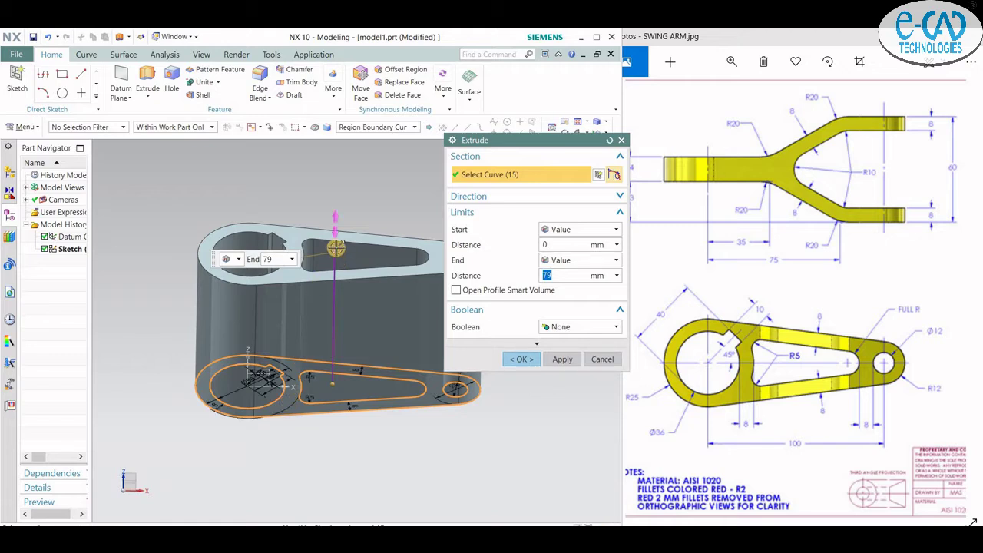
pyautogui.doubleClick(332, 224)
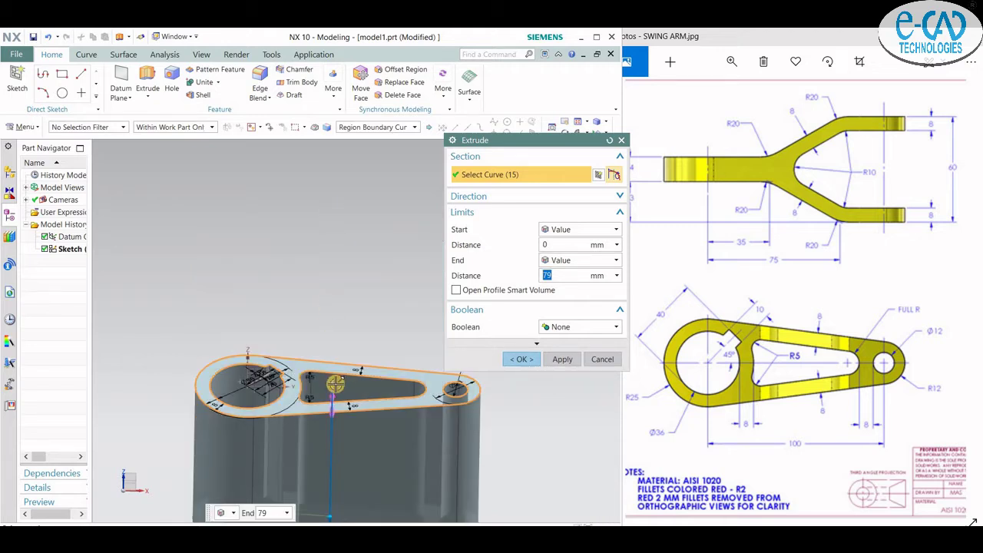
pyautogui.scroll(3, 336, 304)
pyautogui.moveTo(326, 338); pyautogui.dragTo(315, 377)
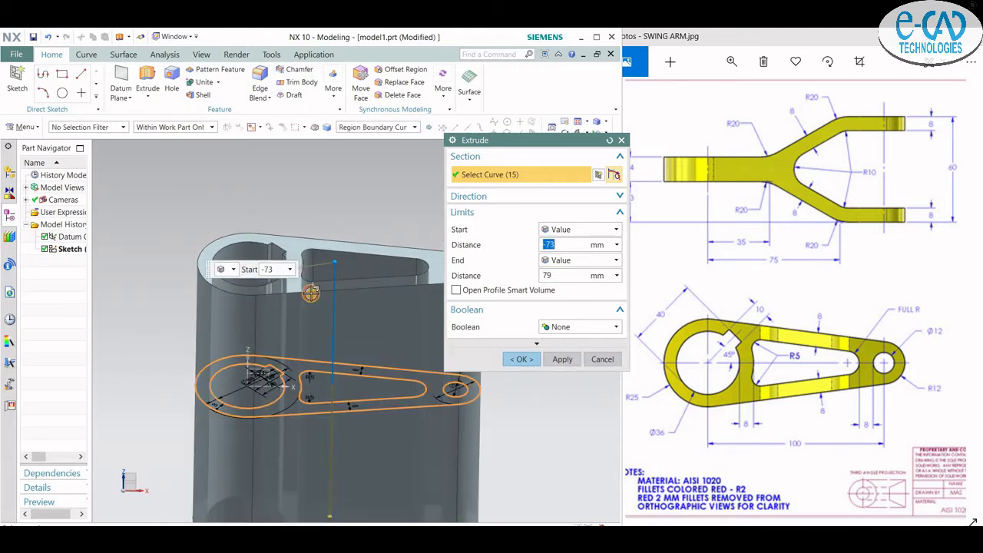
pyautogui.moveTo(373, 405)
pyautogui.mouseDown(button='middle')
pyautogui.moveTo(434, 425)
pyautogui.moveTo(400, 384)
pyautogui.mouseUp(button='middle')
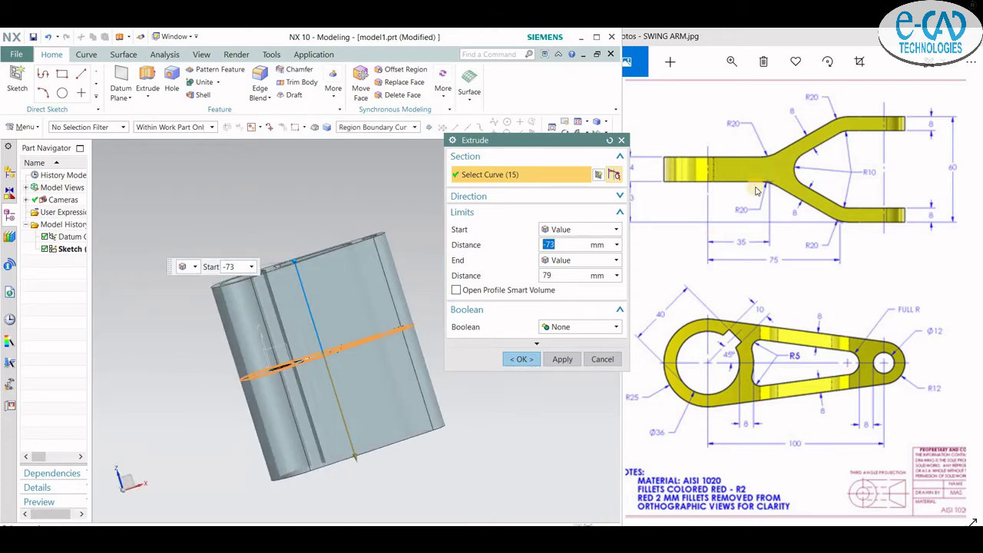
pyautogui.click(511, 359)
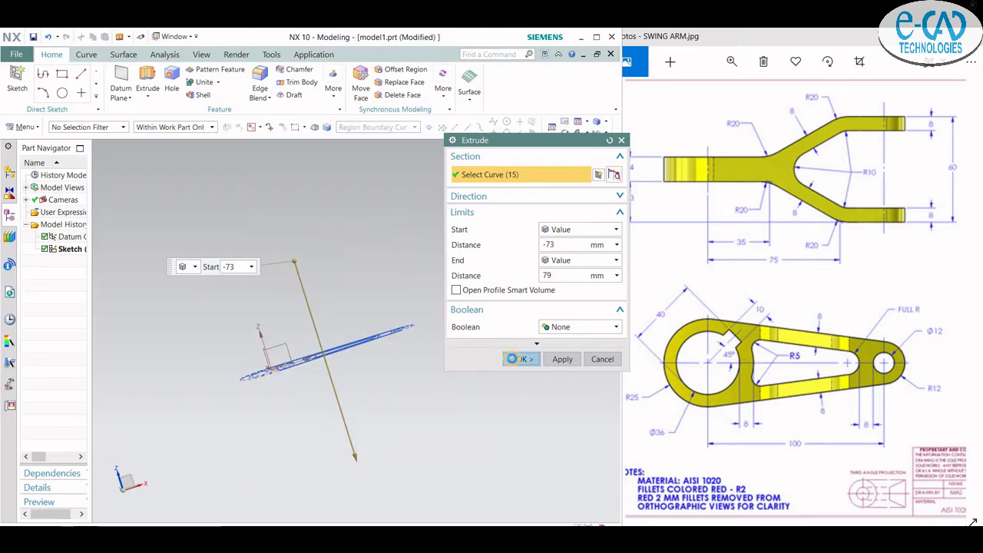
pyautogui.moveTo(476, 360)
pyautogui.mouseDown(button='middle')
pyautogui.moveTo(520, 353)
pyautogui.moveTo(497, 366)
pyautogui.mouseUp(button='middle')
pyautogui.press('Home')
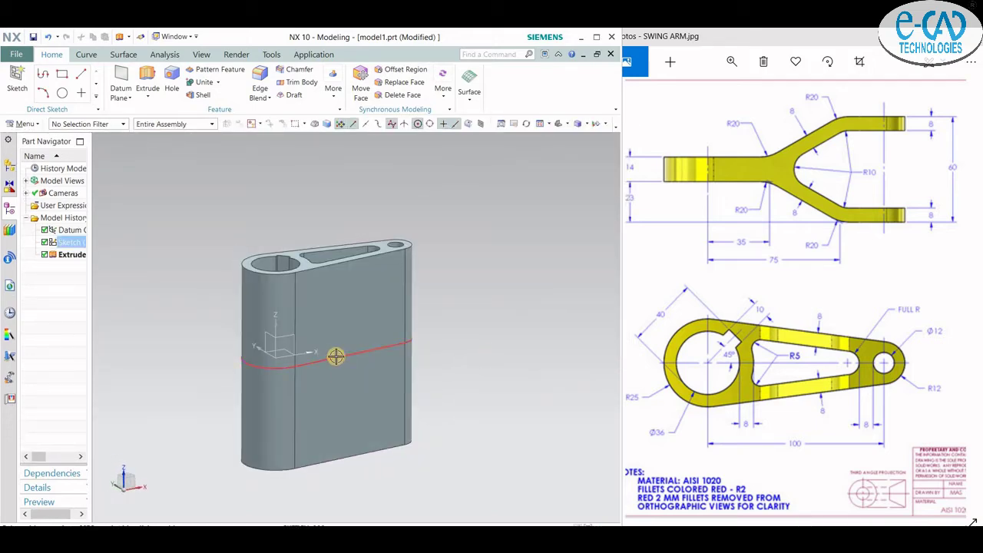
# Step: Hide the first arm sketch and open a new sketch on the XZ datum plane
pyautogui.rightClick(335, 356)
pyautogui.click(352, 137)
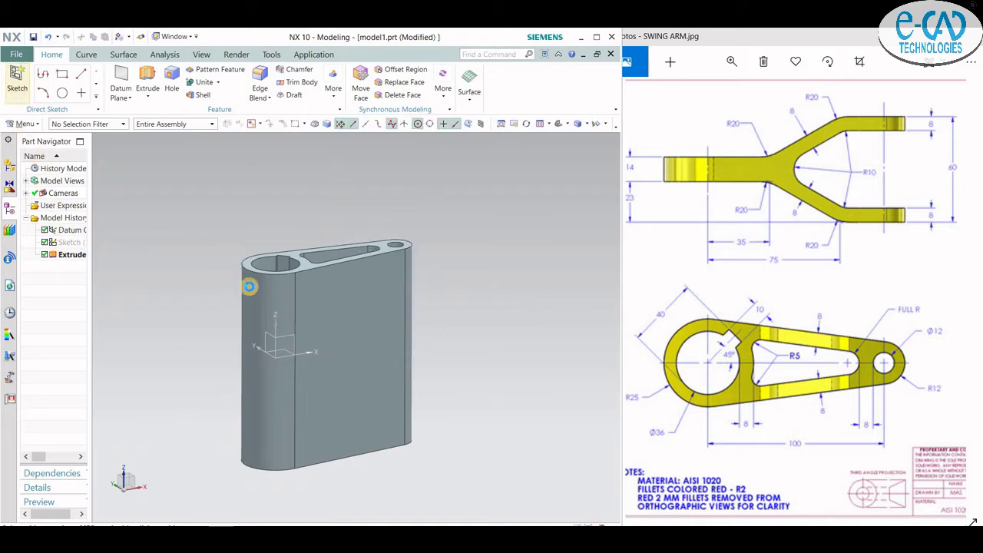
pyautogui.click(289, 334)
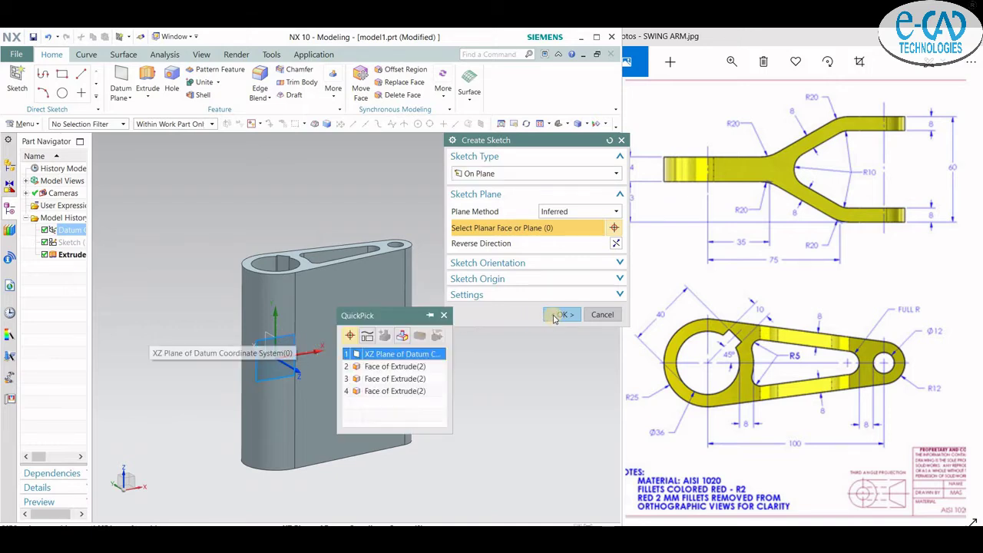
pyautogui.click(381, 355)
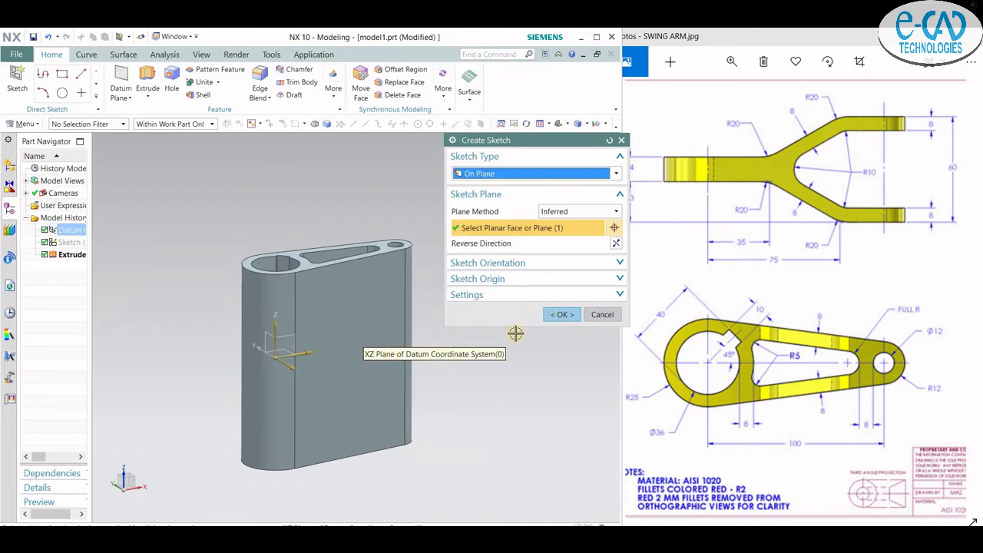
pyautogui.click(562, 314)
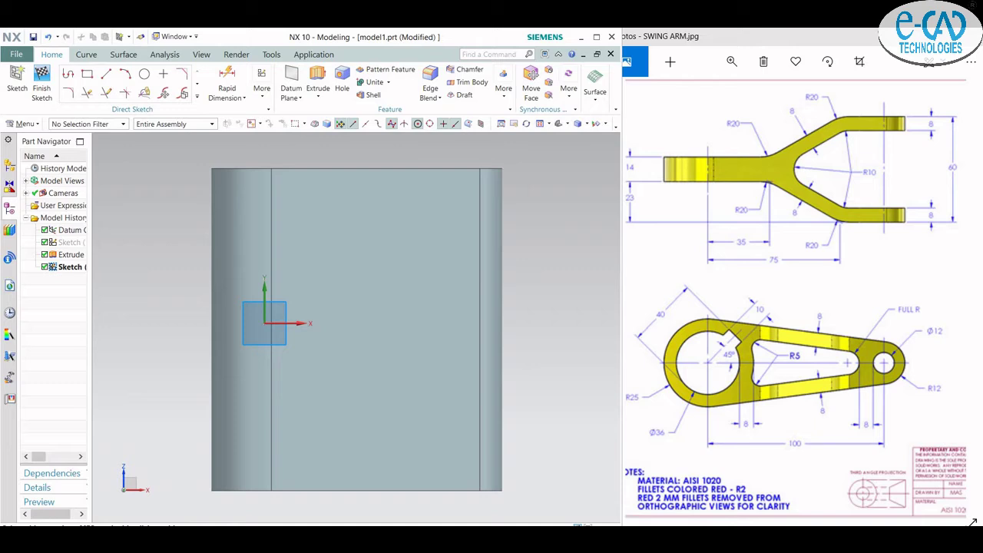
# Step: Draw the 35 mm and 75 mm profile lines from the sketch origin
pyautogui.click(106, 74)
pyautogui.click(264, 323)
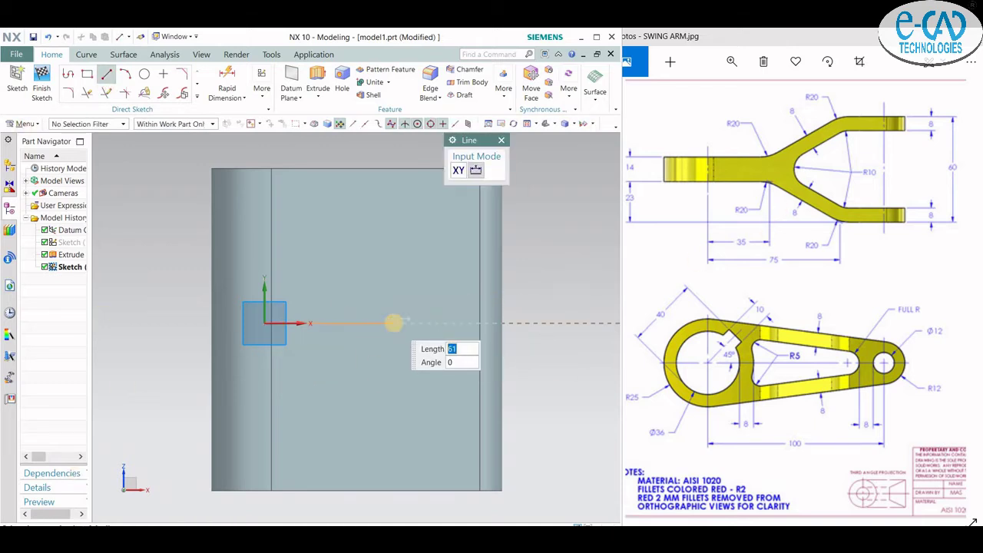
pyautogui.write('35')
pyautogui.press('Return')
pyautogui.scroll(3, 338, 326)
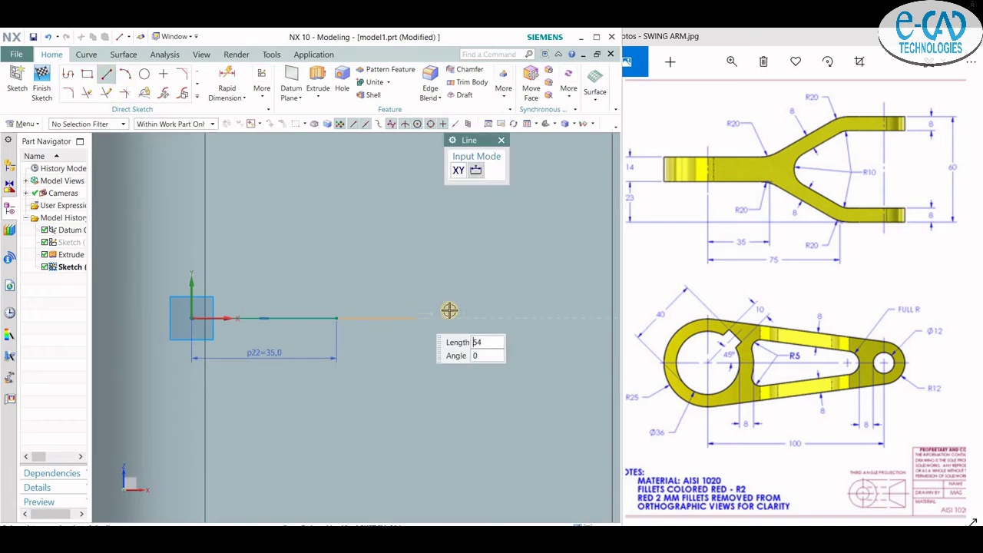
pyautogui.write('75')
pyautogui.press('Tab')
pyautogui.press('Return')
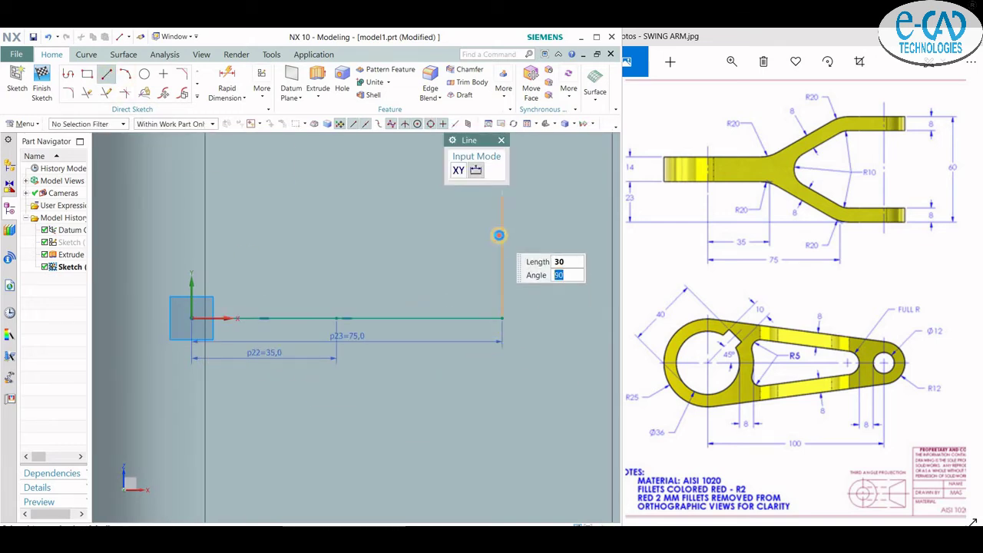
pyautogui.scroll(-2, 499, 235)
pyautogui.press('Return')
pyautogui.scroll(3, 262, 252)
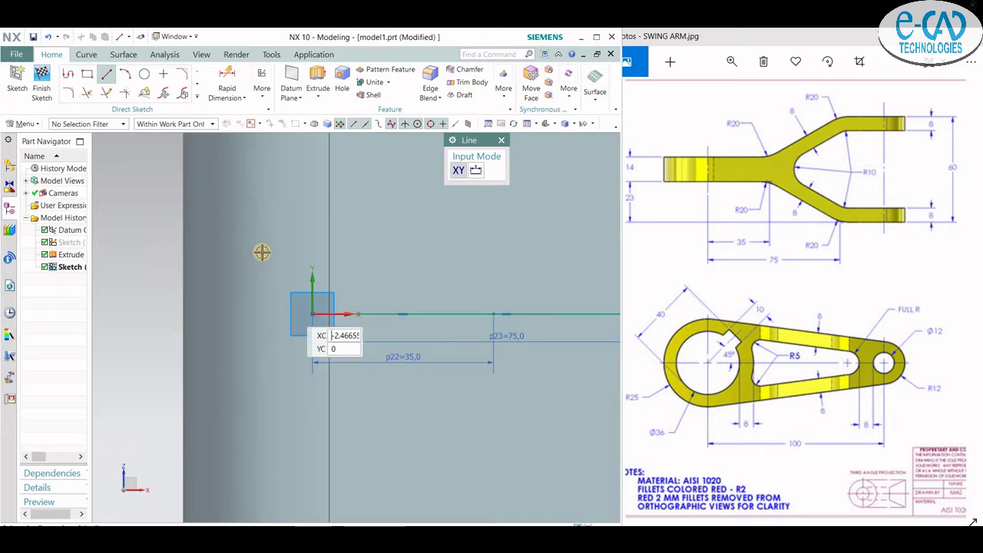
# Step: Draw a horizontal centre line left of the origin and offset it symmetrically
pyautogui.click(312, 315)
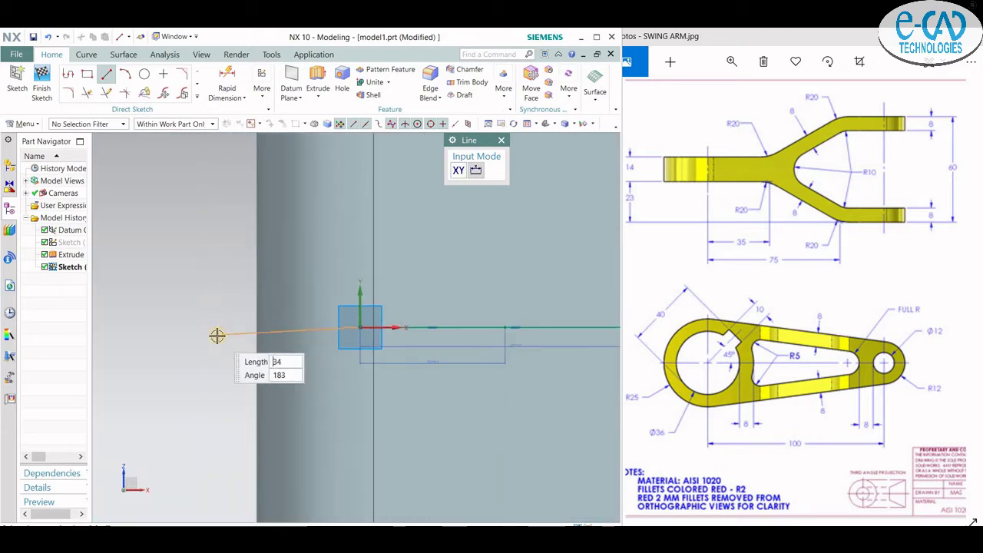
pyautogui.click(217, 335)
pyautogui.click(196, 96)
pyautogui.click(120, 164)
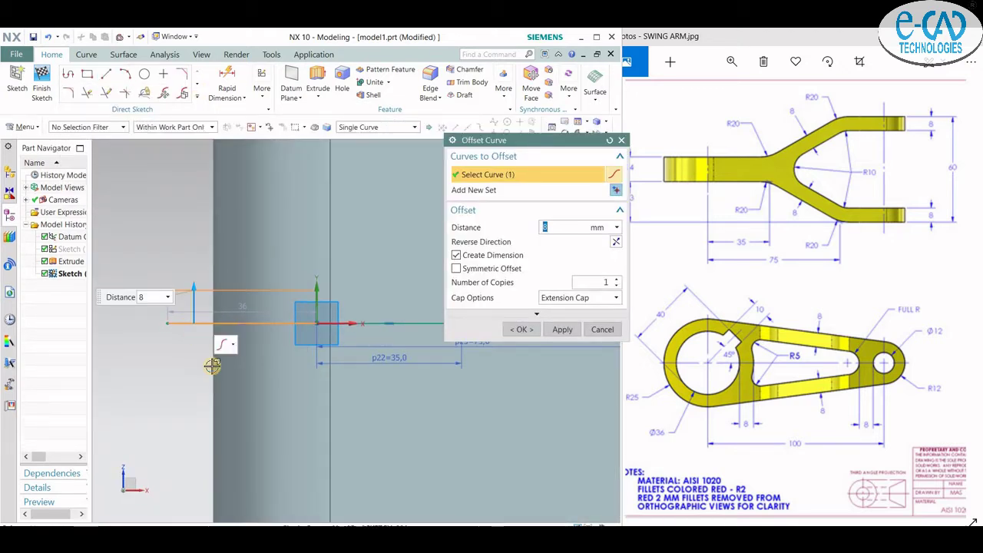
pyautogui.click(507, 268)
pyautogui.keyDown('shift'); pyautogui.moveTo(439, 339); pyautogui.dragTo(345, 305, button='middle'); pyautogui.keyUp('shift')
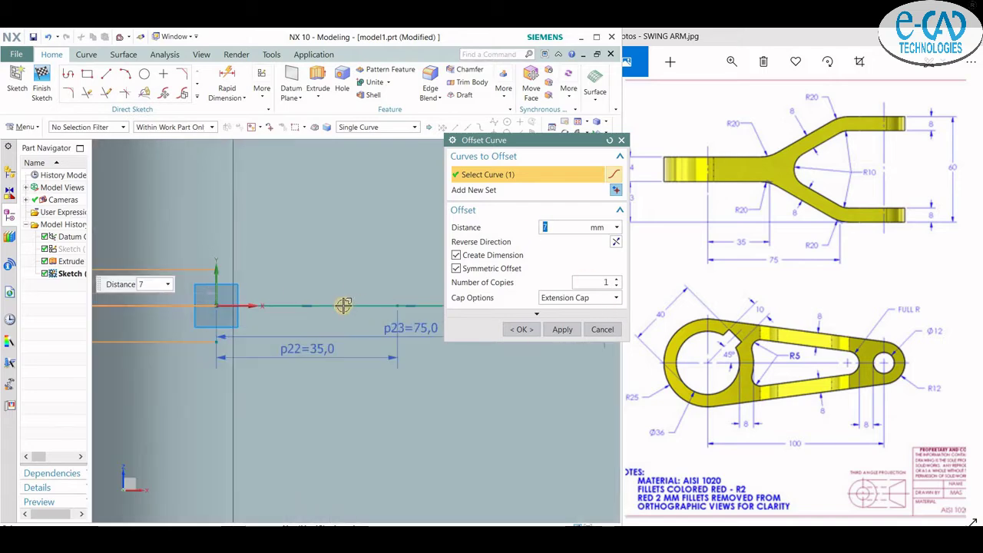
pyautogui.middleClick(265, 306)
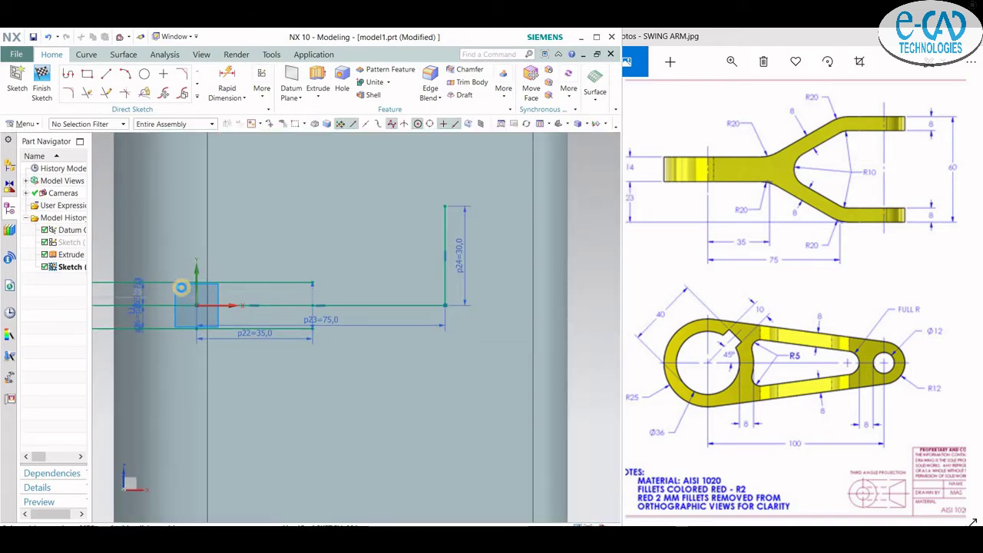
pyautogui.doubleClick(185, 306)
pyautogui.press('Escape')
pyautogui.click(308, 302)
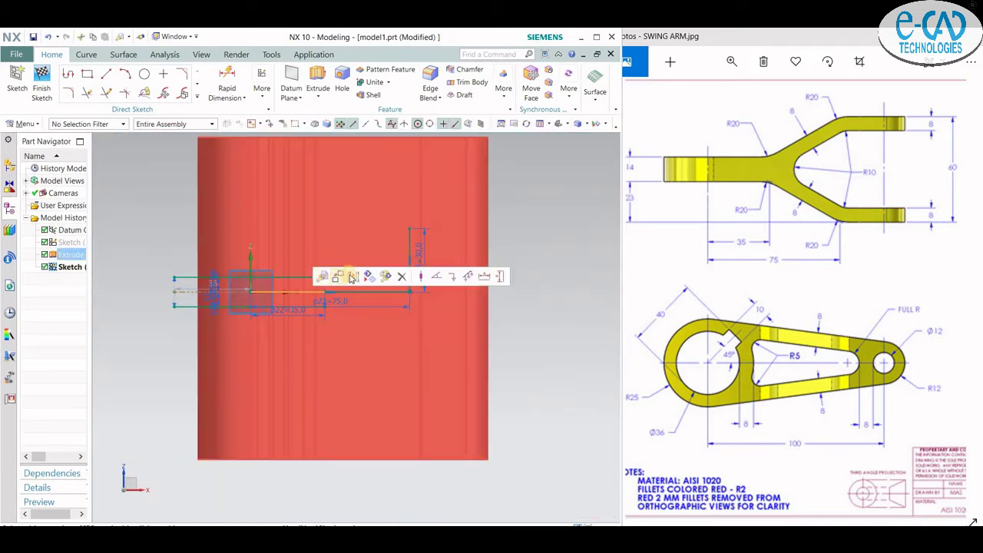
pyautogui.doubleClick(308, 301)
pyautogui.scroll(-2, 398, 320)
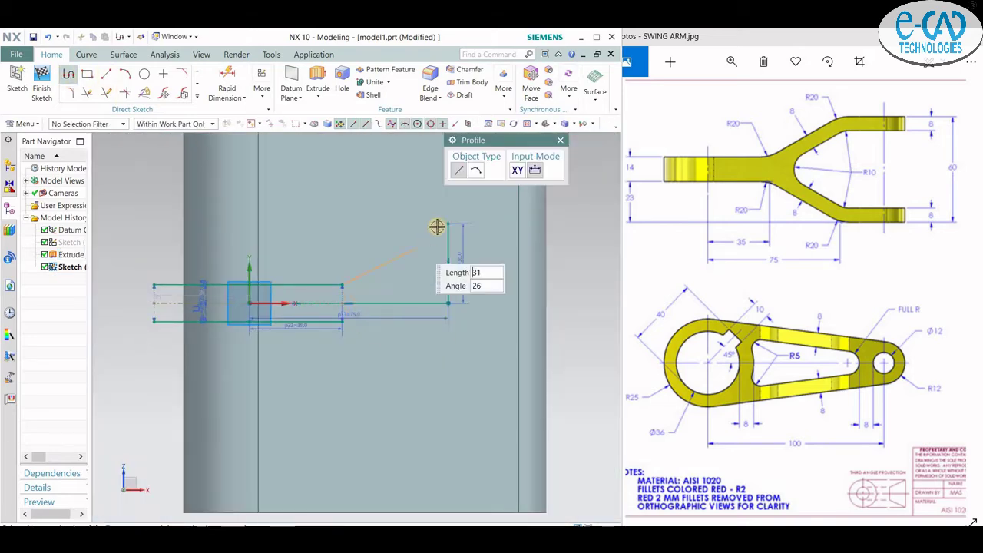
# Step: Offset the top arm lines 8 mm to one side only
pyautogui.click(196, 96)
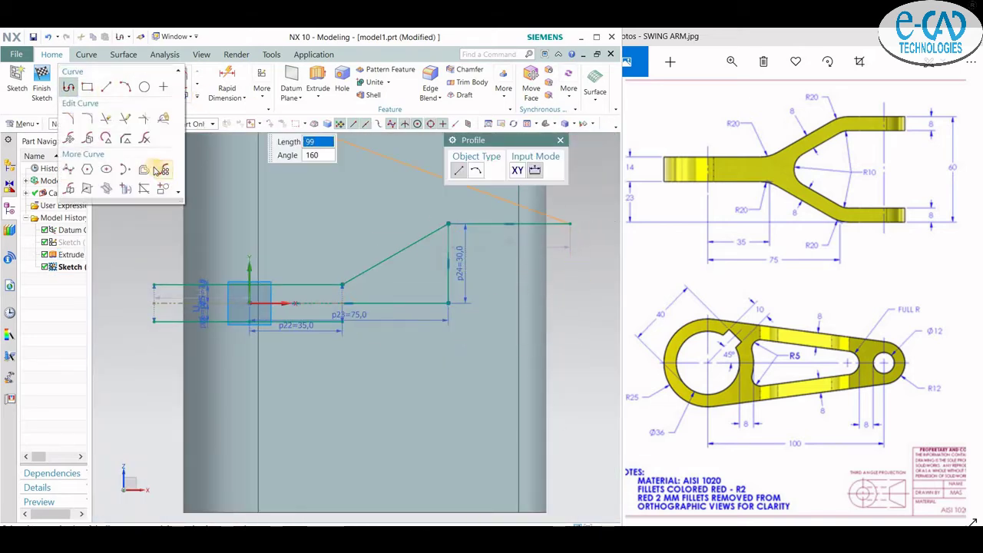
pyautogui.click(116, 177)
pyautogui.click(377, 236)
pyautogui.click(481, 268)
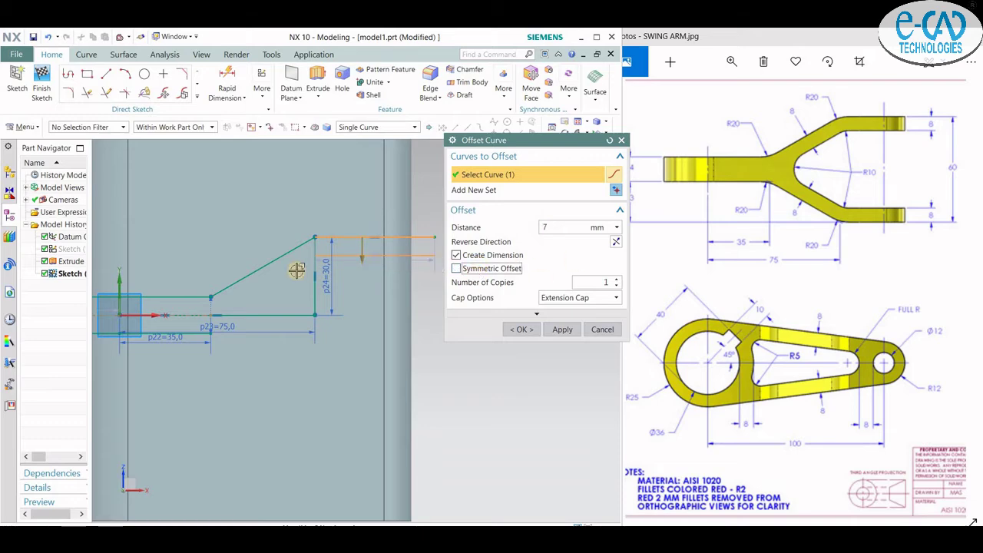
pyautogui.write('8')
pyautogui.click(551, 329)
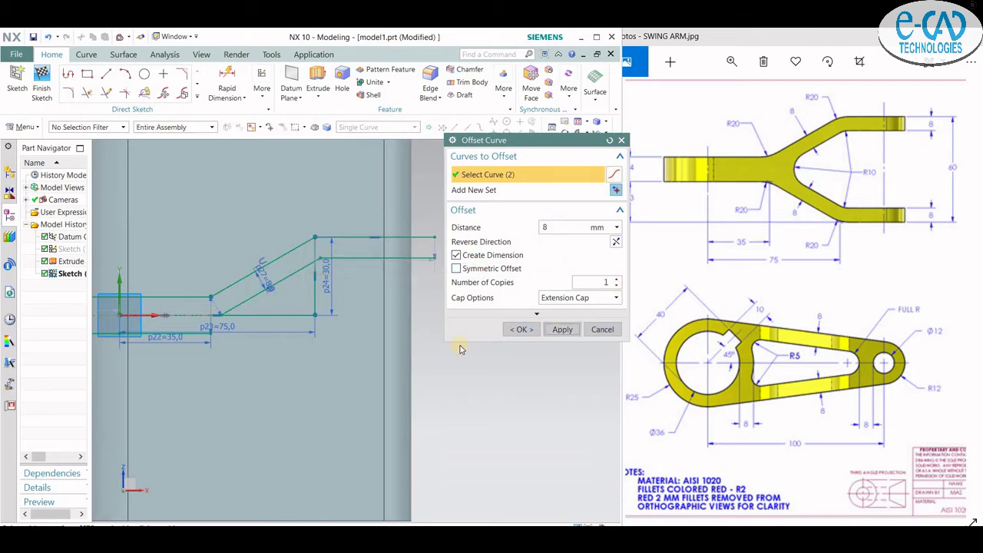
pyautogui.click(602, 329)
pyautogui.scroll(3, 467, 279)
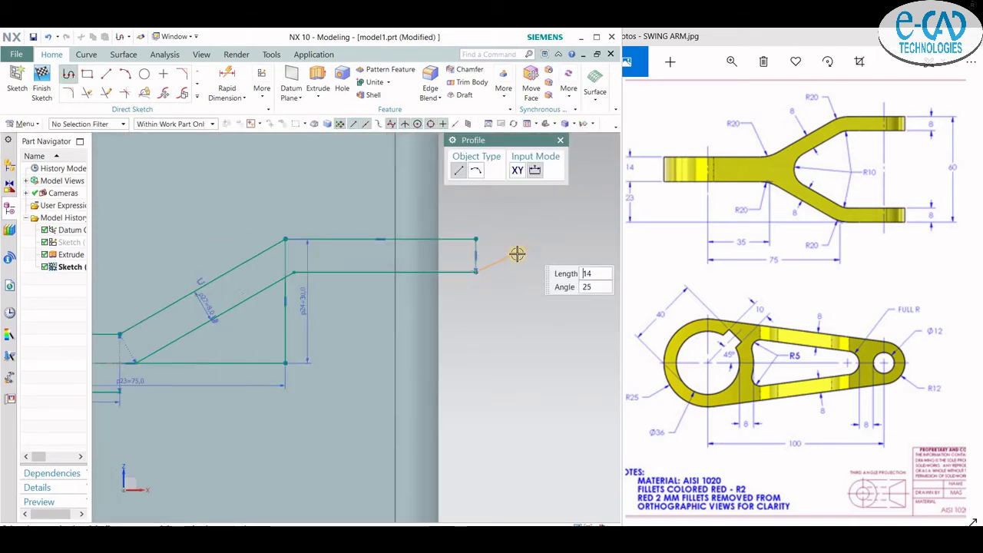
pyautogui.scroll(2, 328, 305)
pyautogui.scroll(-1, 358, 272)
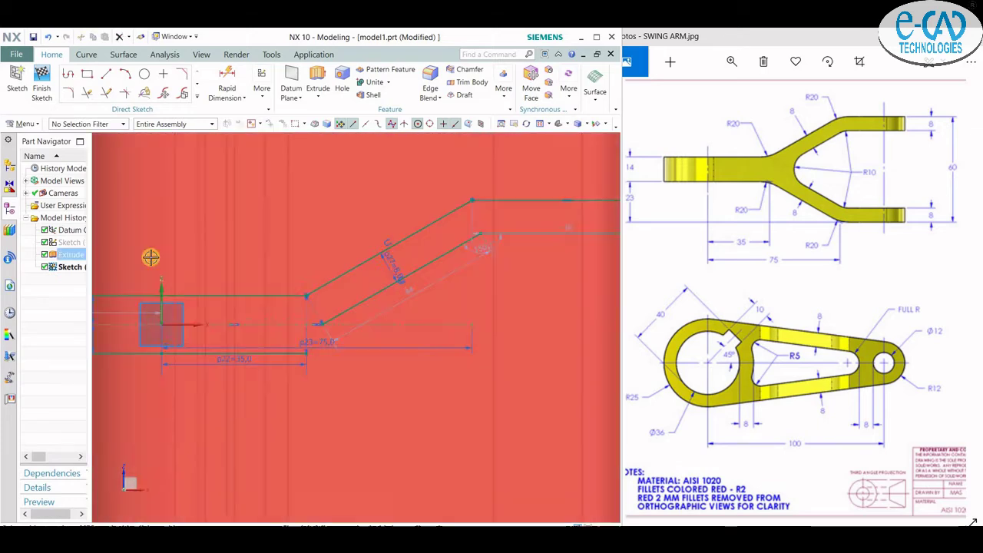
pyautogui.click(68, 92)
# Step: Round the upper and lower arm bends with 20 mm fillets
pyautogui.scroll(2, 353, 230)
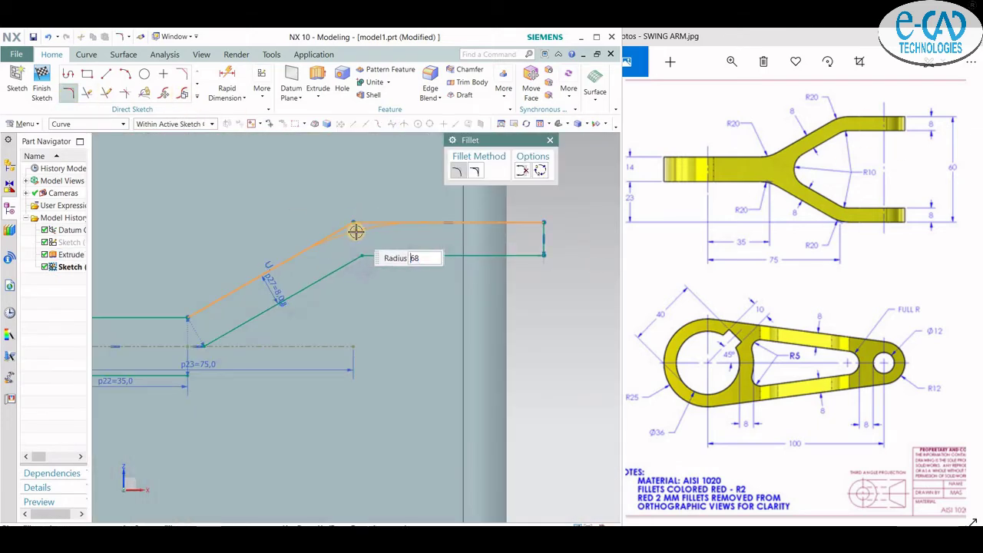
pyautogui.click(354, 257)
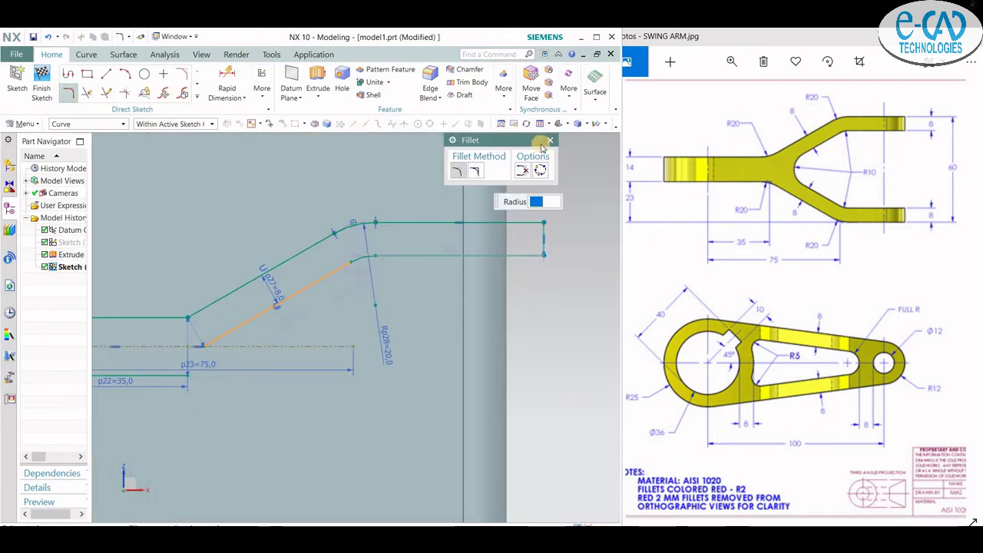
pyautogui.press('Escape')
pyautogui.click(68, 92)
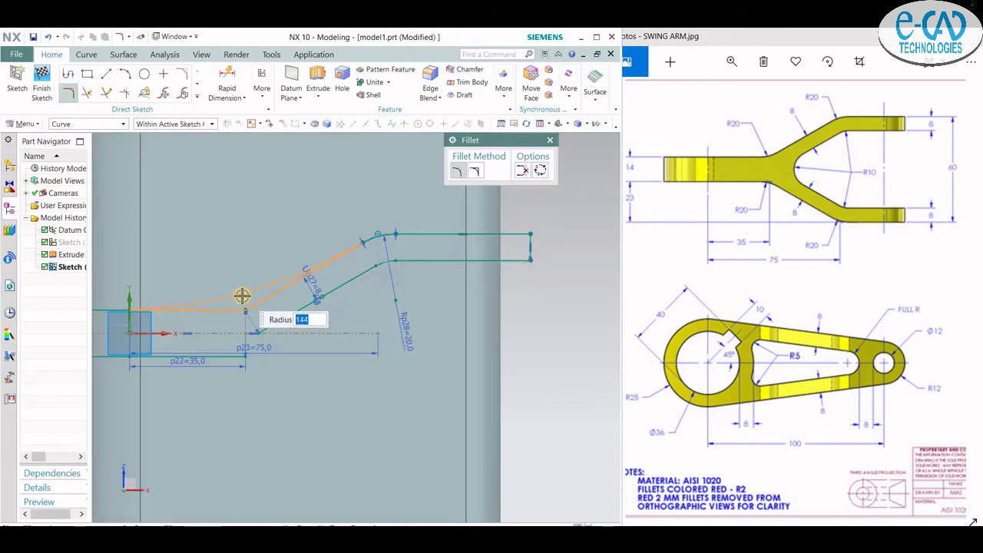
pyautogui.click(552, 140)
# Step: Mirror the arm outline about the horizontal centreline to create the lower arm
pyautogui.click(197, 97)
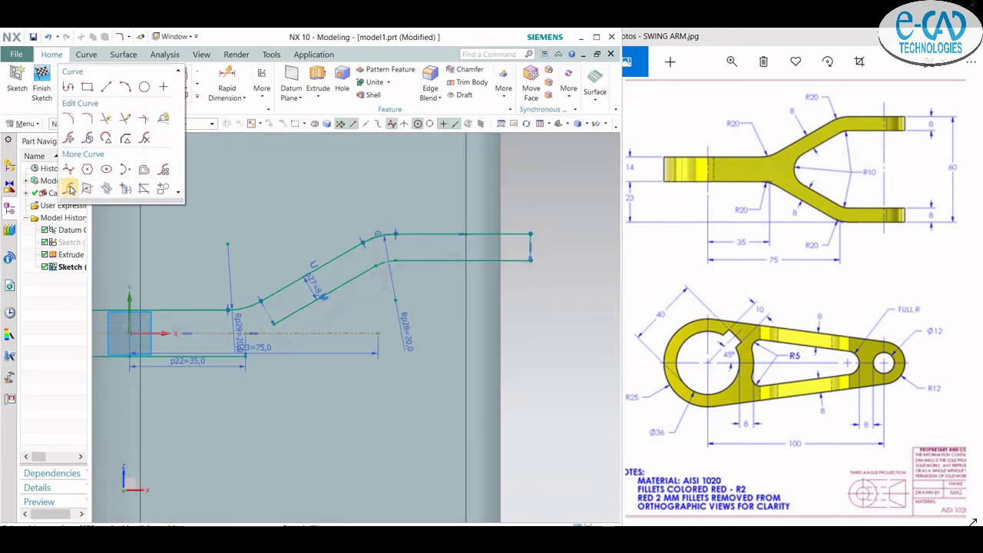
pyautogui.click(68, 187)
pyautogui.click(308, 276)
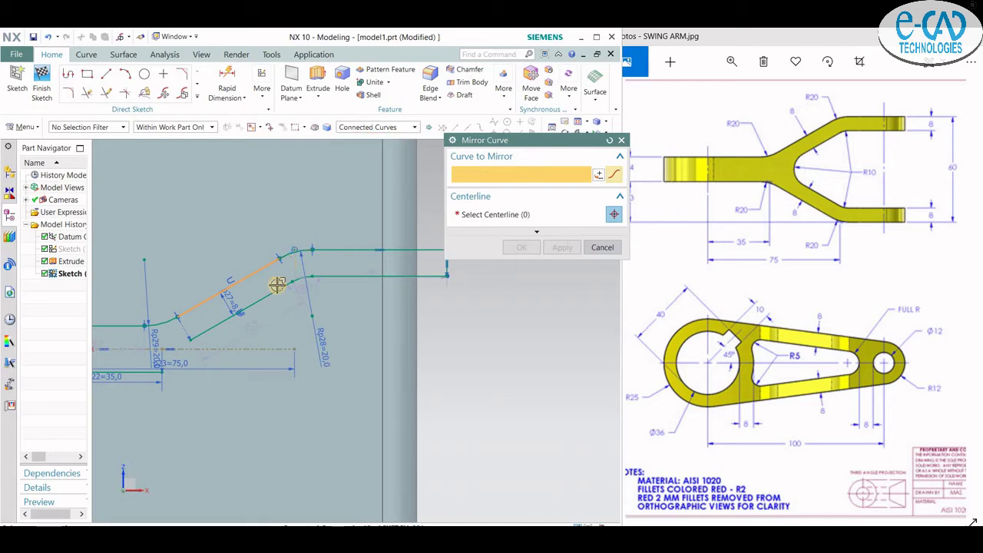
pyautogui.scroll(2, 291, 292)
pyautogui.scroll(2, 307, 304)
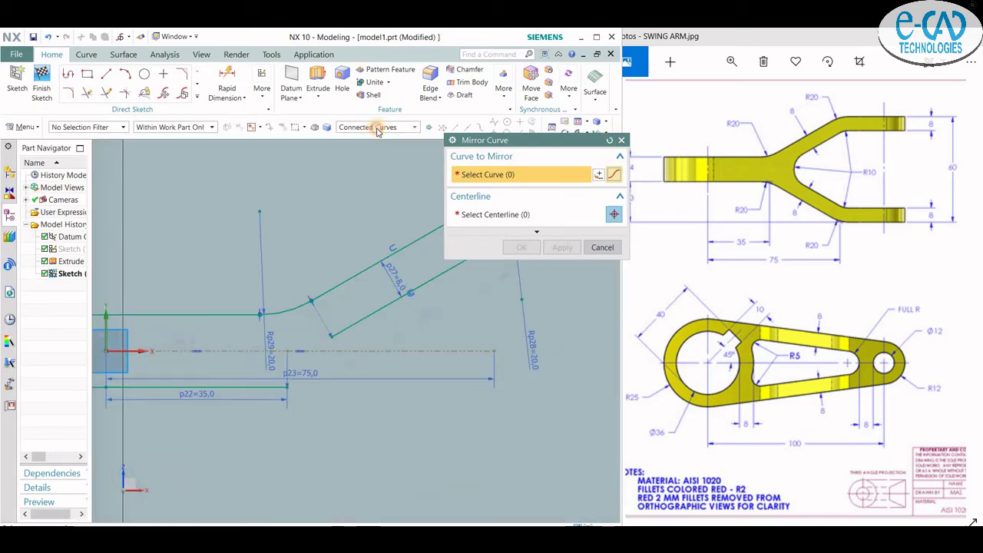
pyautogui.click(297, 321)
pyautogui.click(495, 214)
pyautogui.click(384, 351)
pyautogui.click(522, 247)
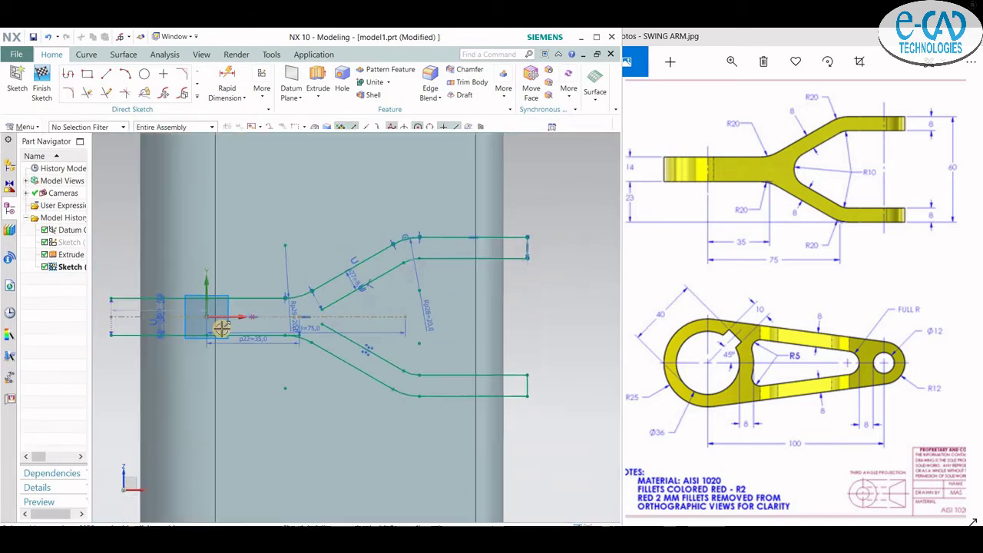
# Step: Round the inner fork junction at R10, trim the curves, and finish the sketch
pyautogui.click(67, 91)
pyautogui.write('10')
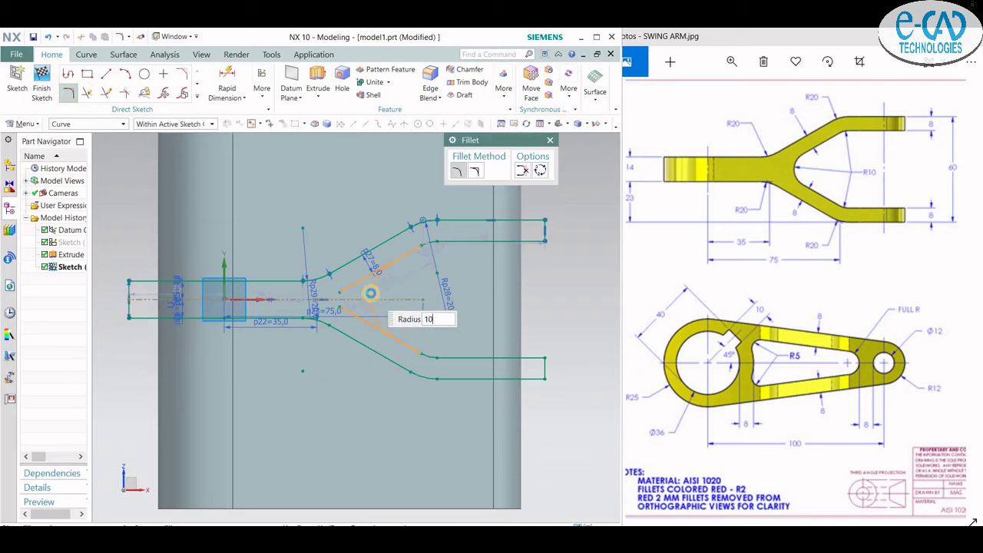
pyautogui.click(370, 293)
pyautogui.scroll(3, 307, 315)
pyautogui.scroll(2, 304, 313)
pyautogui.press('t')
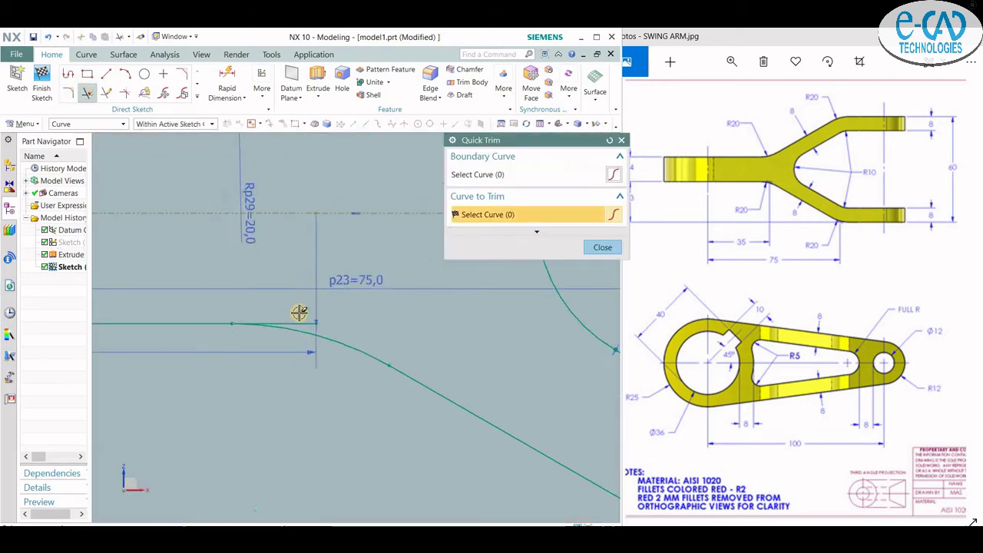
pyautogui.scroll(-3, 362, 259)
pyautogui.hotkey('ctrl', 'q')
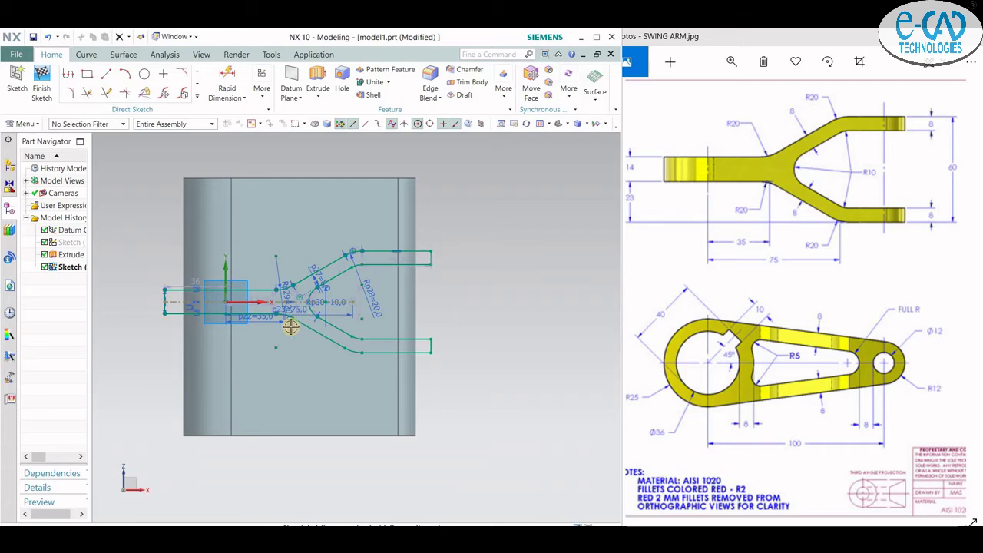
pyautogui.moveTo(290, 326); pyautogui.dragTo(313, 341, button='middle')
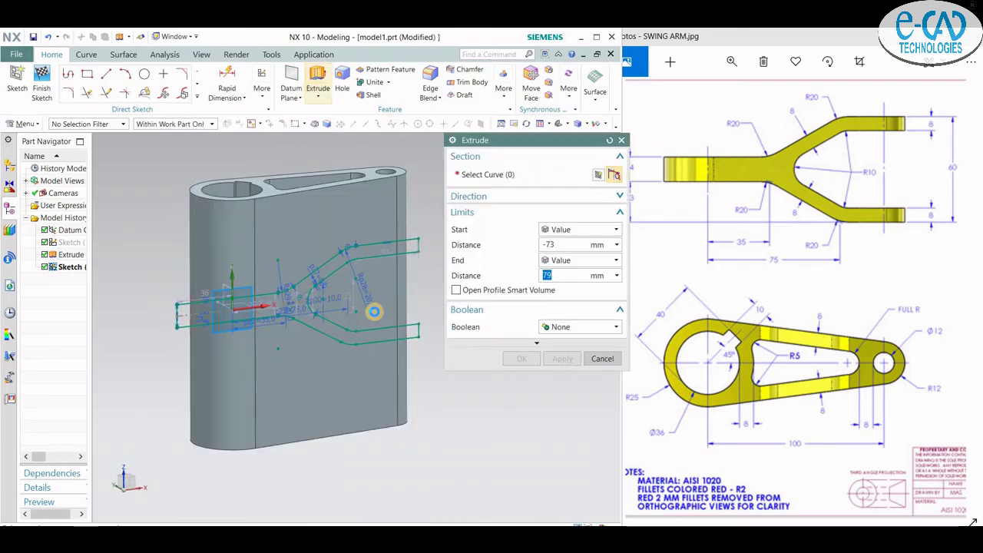
# Step: Extrude the fork sketch from -73 to 79 mm, intersecting it with the first body
pyautogui.click(377, 248)
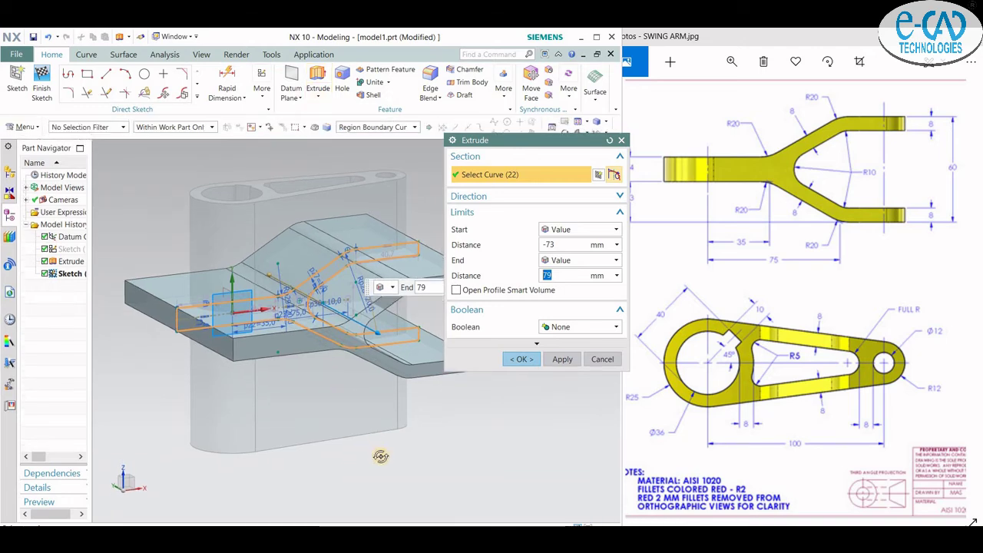
pyautogui.moveTo(367, 437); pyautogui.dragTo(471, 354, button='middle')
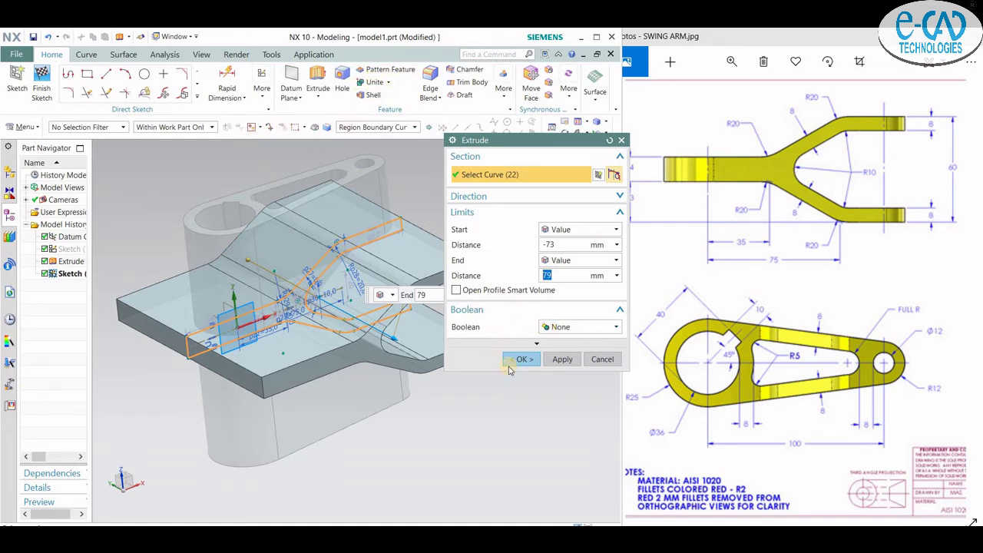
pyautogui.click(548, 330)
pyautogui.click(564, 373)
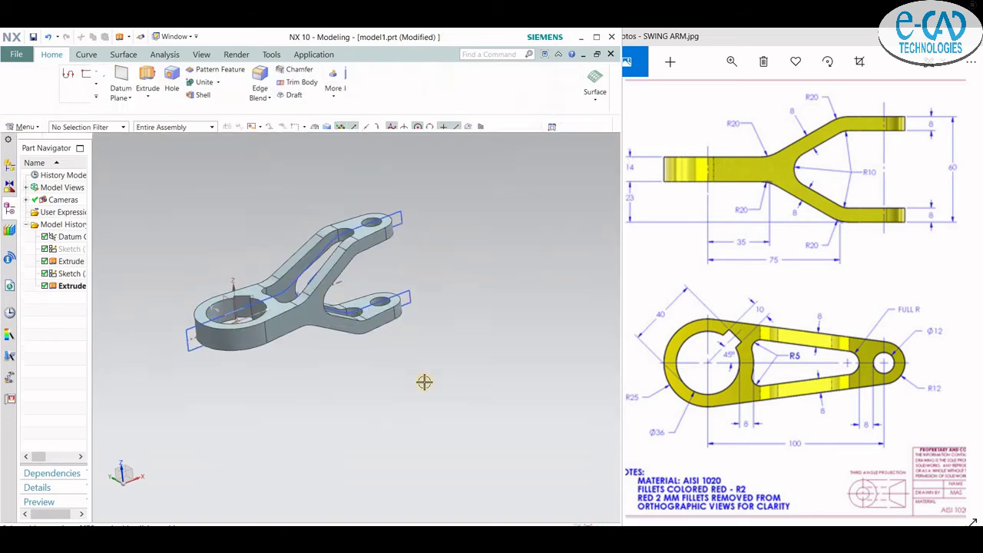
pyautogui.moveTo(424, 382)
pyautogui.mouseDown(button='middle')
pyautogui.moveTo(351, 340)
pyautogui.moveTo(392, 394)
pyautogui.moveTo(472, 407)
pyautogui.moveTo(402, 394)
pyautogui.moveTo(413, 398)
pyautogui.mouseUp(button='middle')
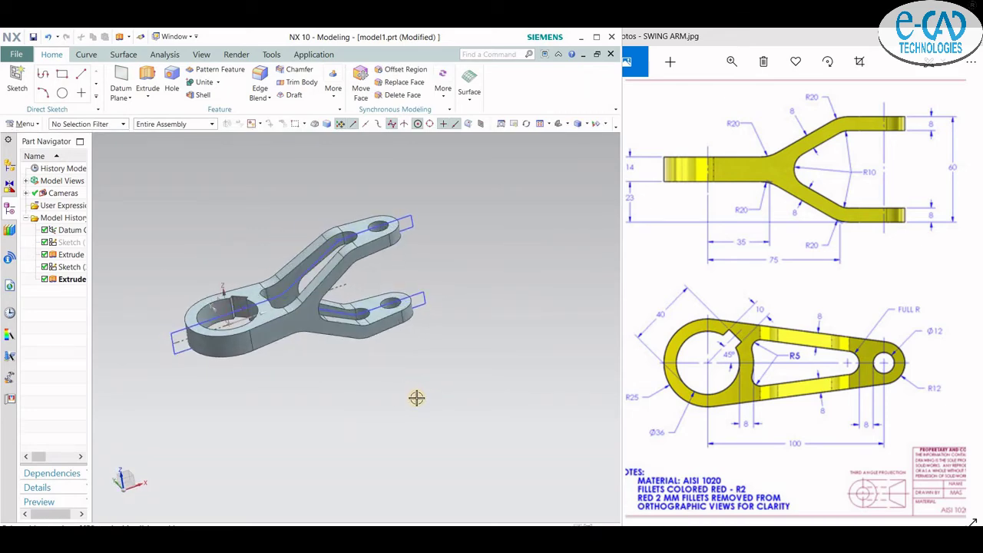
# Step: Edit the fork extrusion and change its Boolean from Intersect to None
pyautogui.rightClick(171, 350)
pyautogui.click(184, 405)
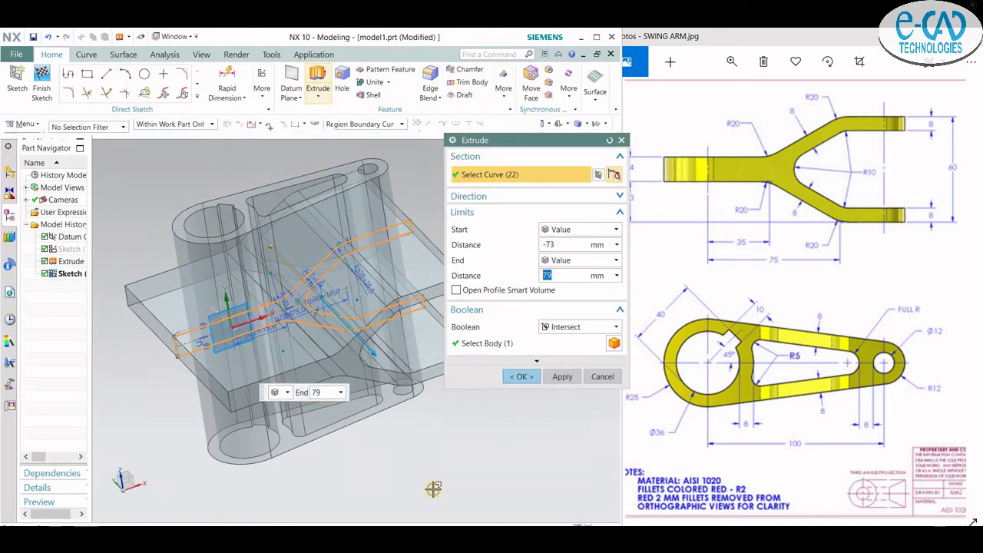
pyautogui.moveTo(459, 497); pyautogui.dragTo(453, 493, button='middle')
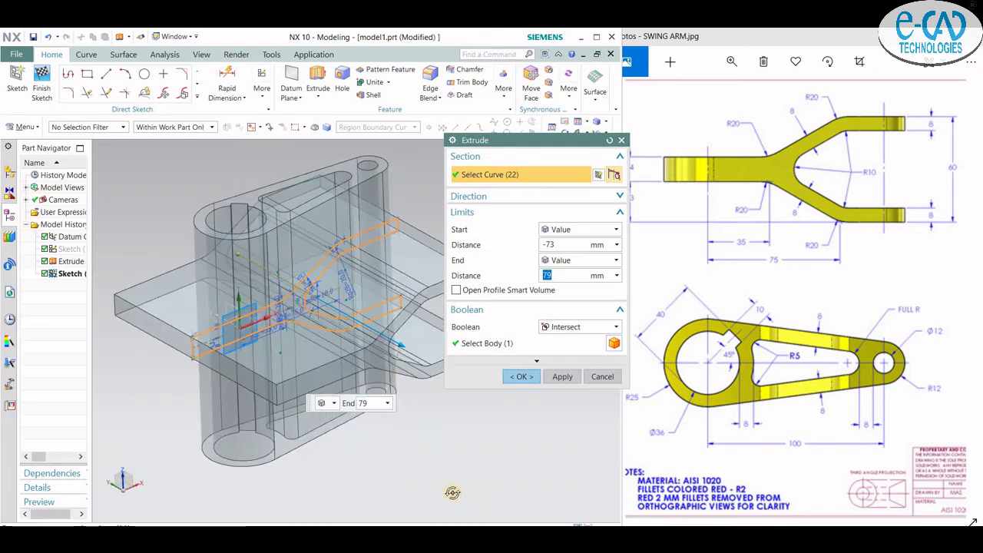
pyautogui.click(564, 331)
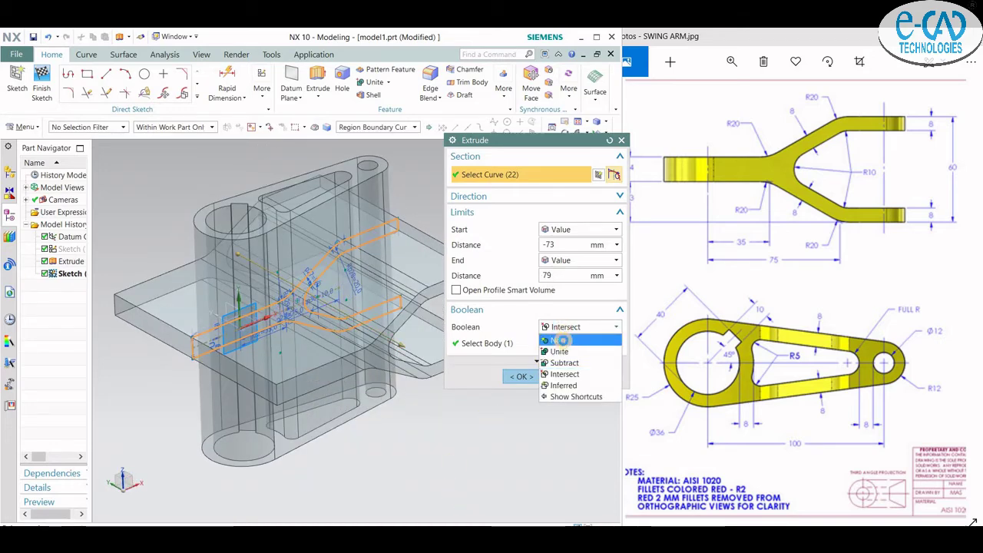
pyautogui.click(561, 339)
pyautogui.click(517, 361)
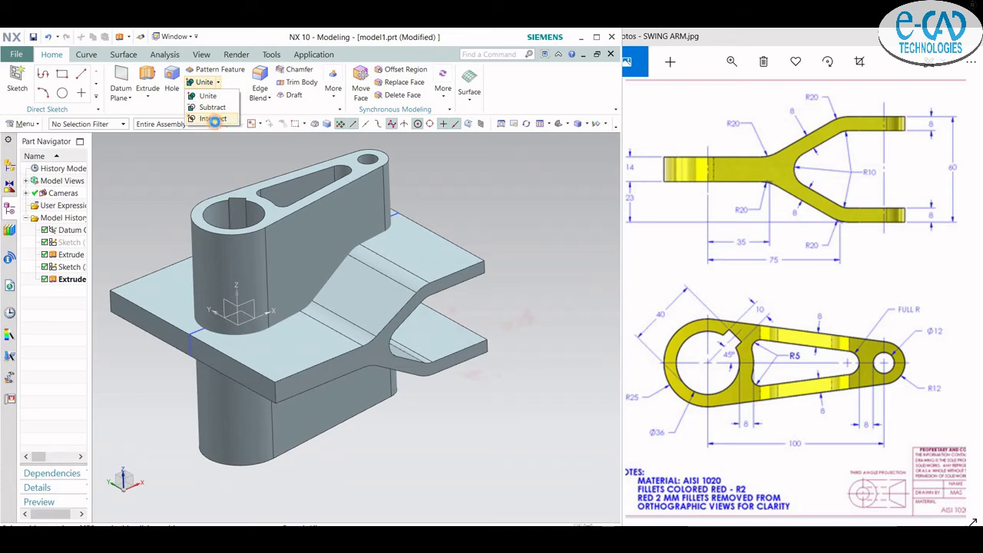
# Step: Intersect the upright arm body with the fork plate, then hide the leftover sketch
pyautogui.click(290, 248)
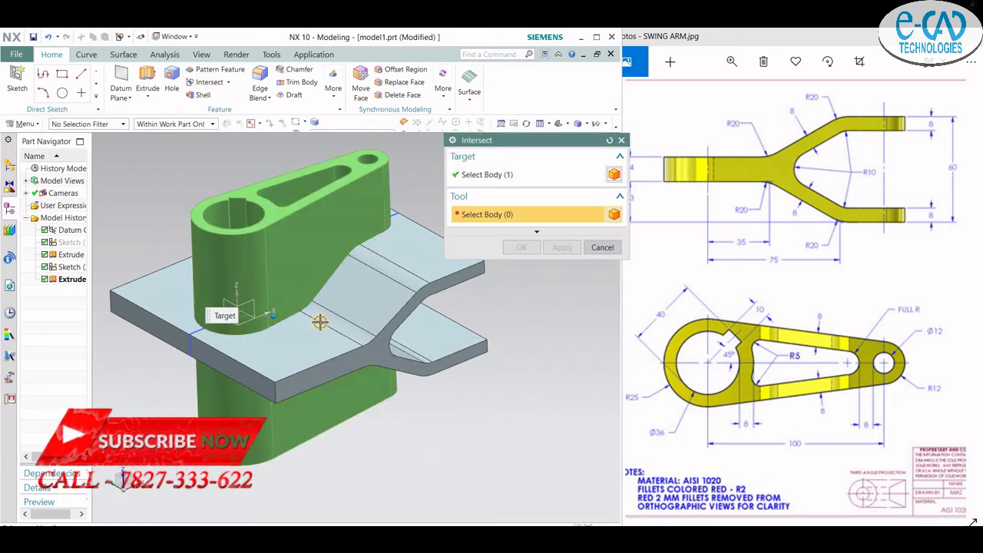
pyautogui.click(324, 342)
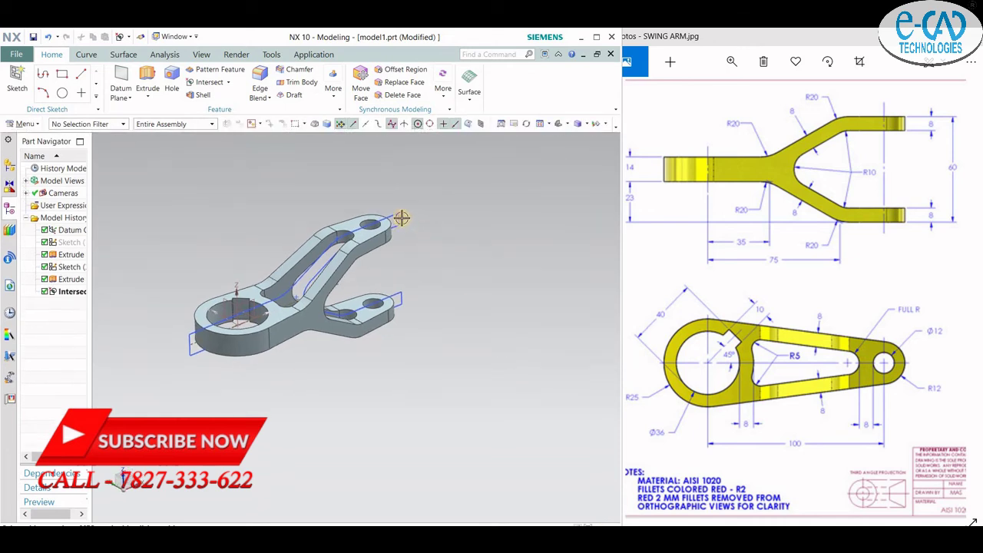
pyautogui.rightClick(400, 216)
pyautogui.click(449, 239)
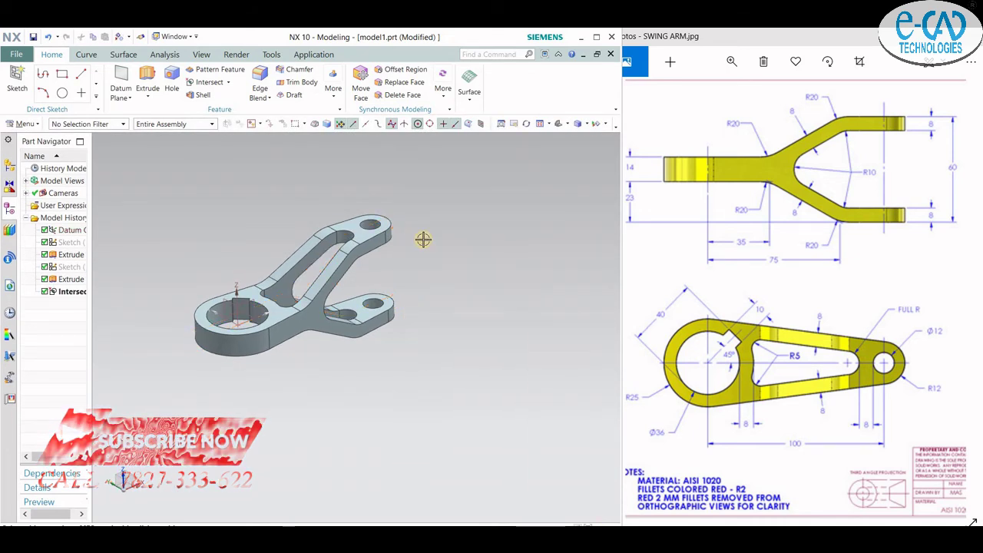
pyautogui.scroll(3, 253, 277)
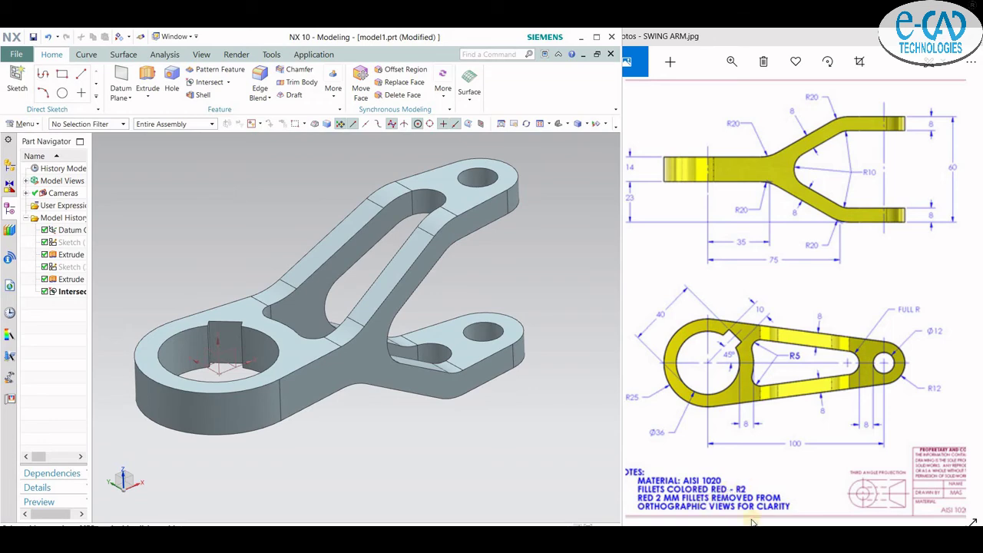
pyautogui.moveTo(622, 336); pyautogui.dragTo(605, 336)
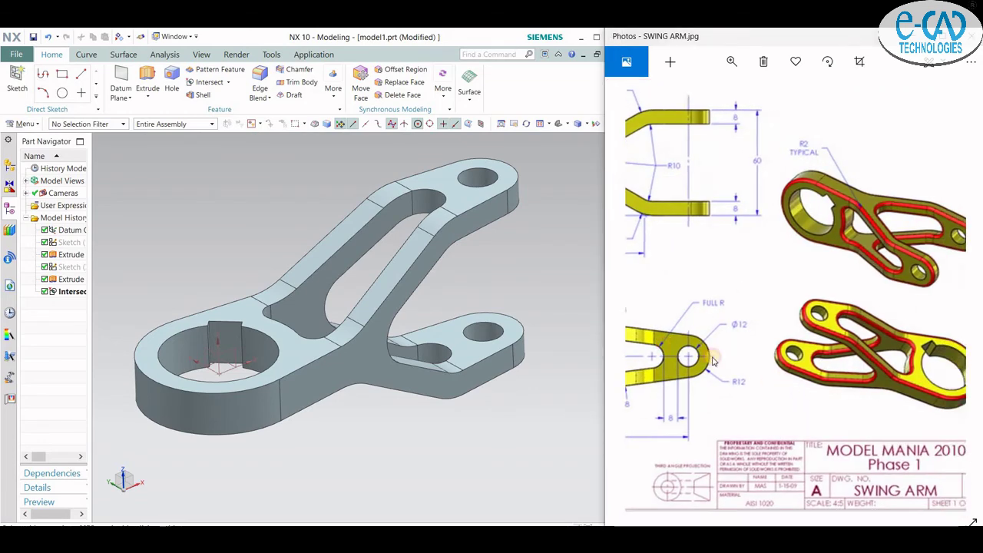
# Step: Start a 2 mm Circular edge blend on the top outer edge chain
pyautogui.click(346, 444)
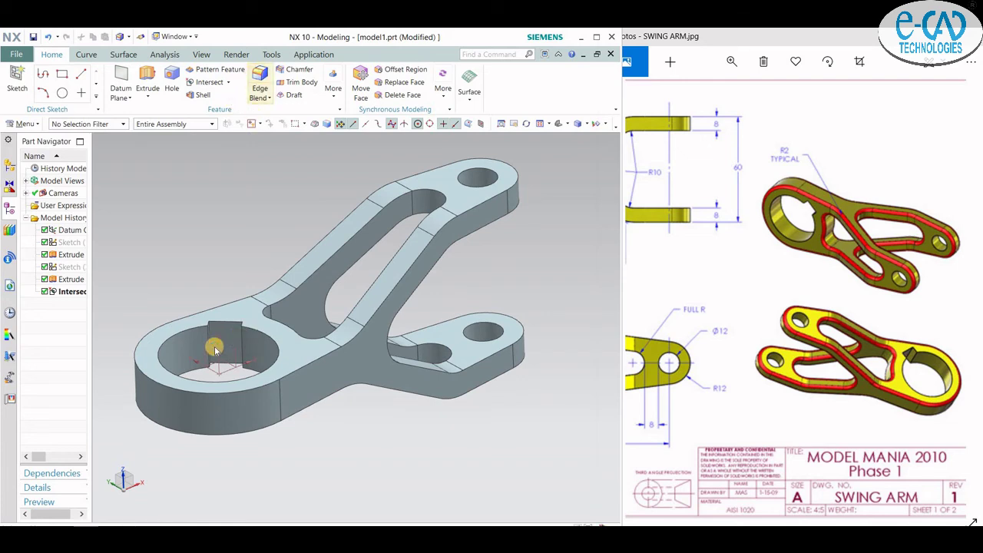
pyautogui.click(203, 408)
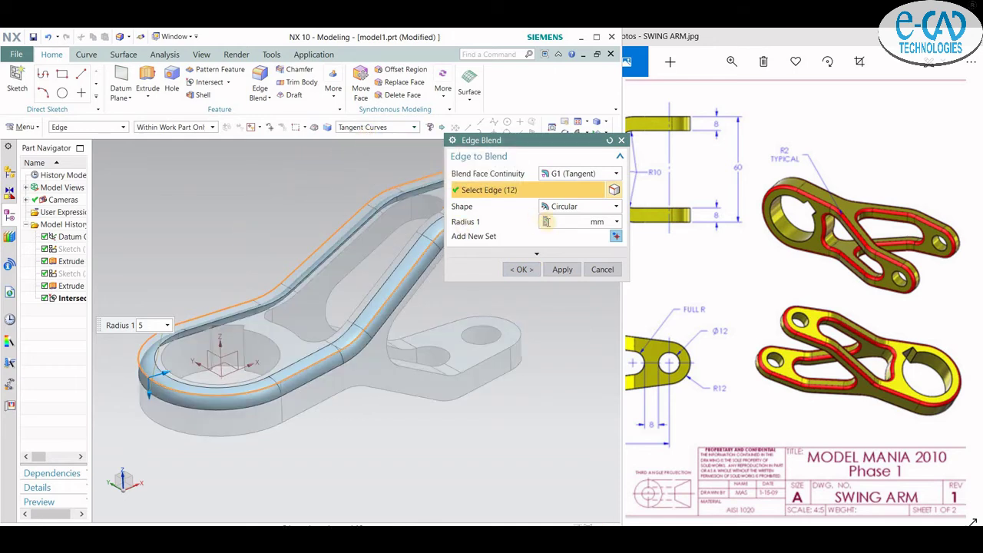
pyautogui.write('2')
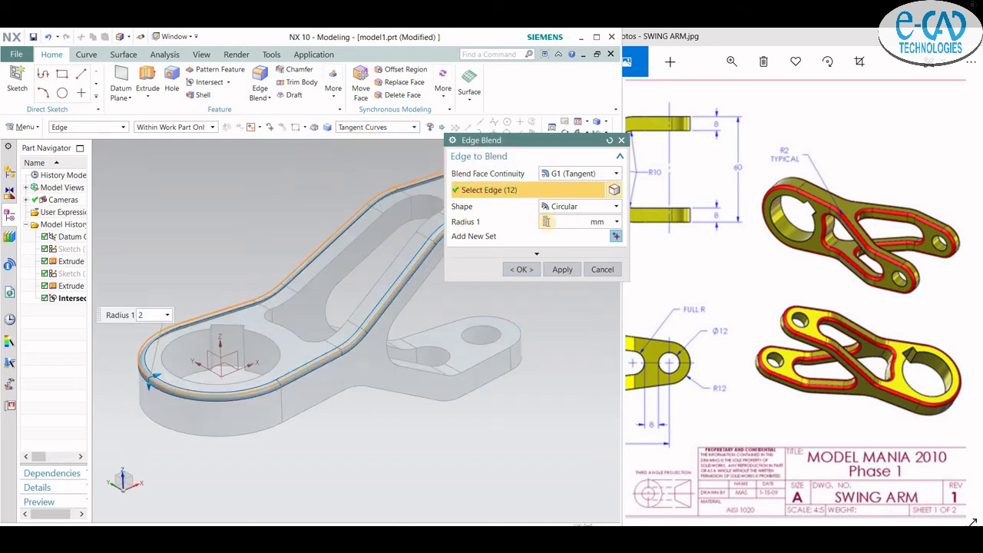
pyautogui.click(564, 211)
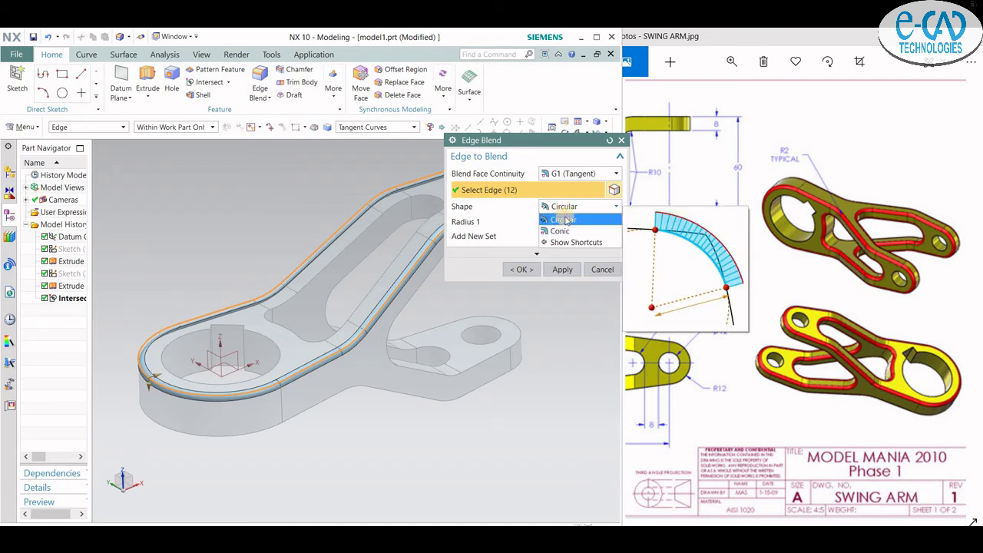
pyautogui.click(566, 231)
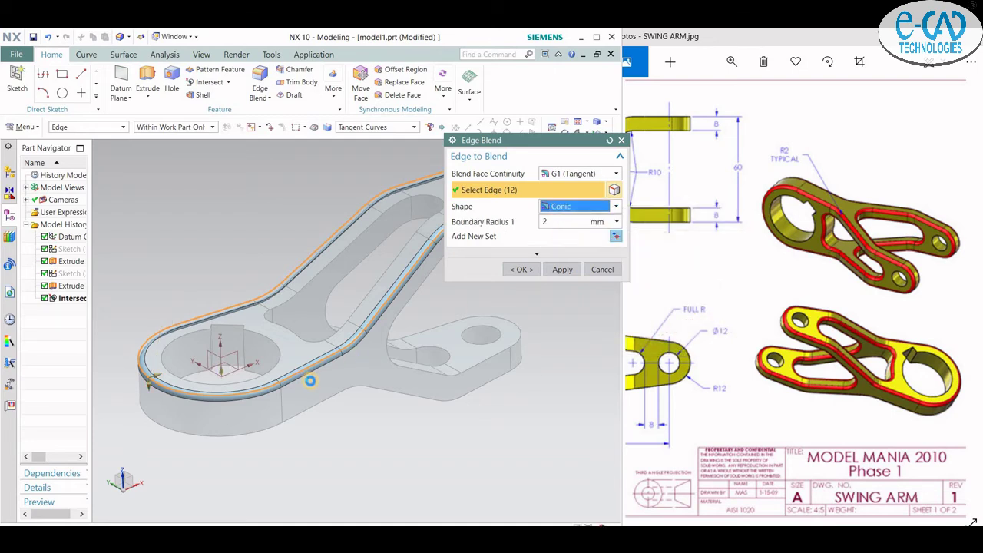
pyautogui.scroll(-3, 273, 392)
pyautogui.scroll(-2, 279, 384)
pyautogui.scroll(-2, 281, 382)
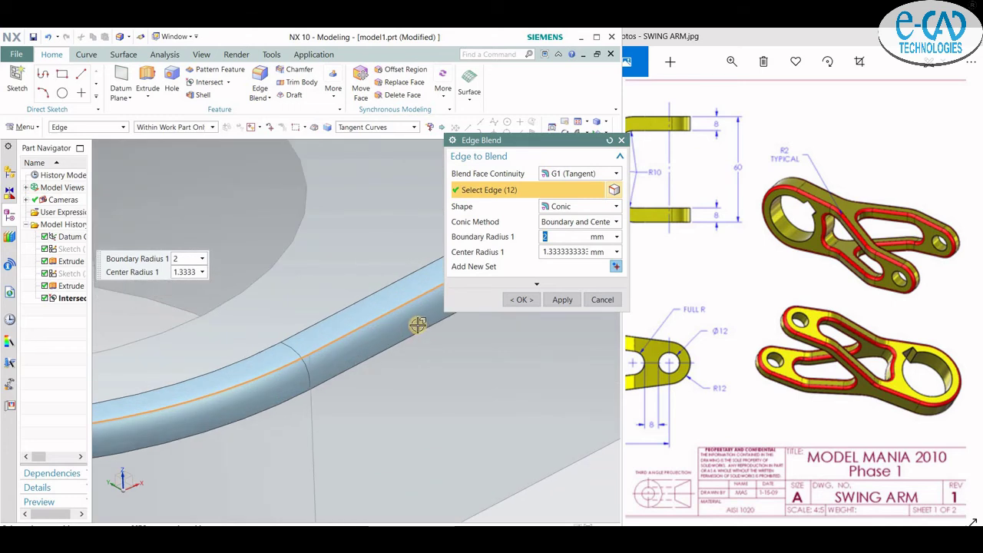
pyautogui.click(559, 208)
pyautogui.click(566, 218)
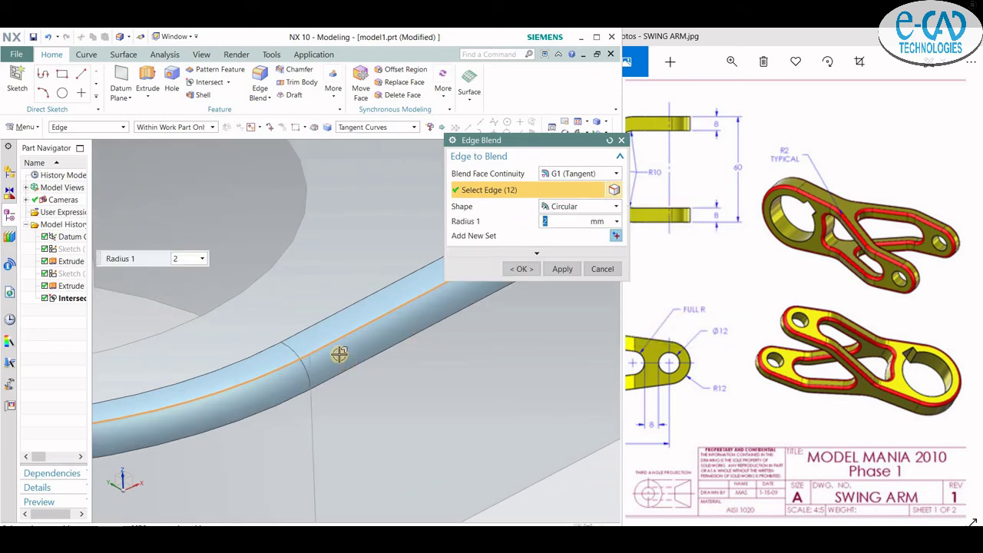
pyautogui.scroll(3, 422, 371)
pyautogui.scroll(3, 361, 345)
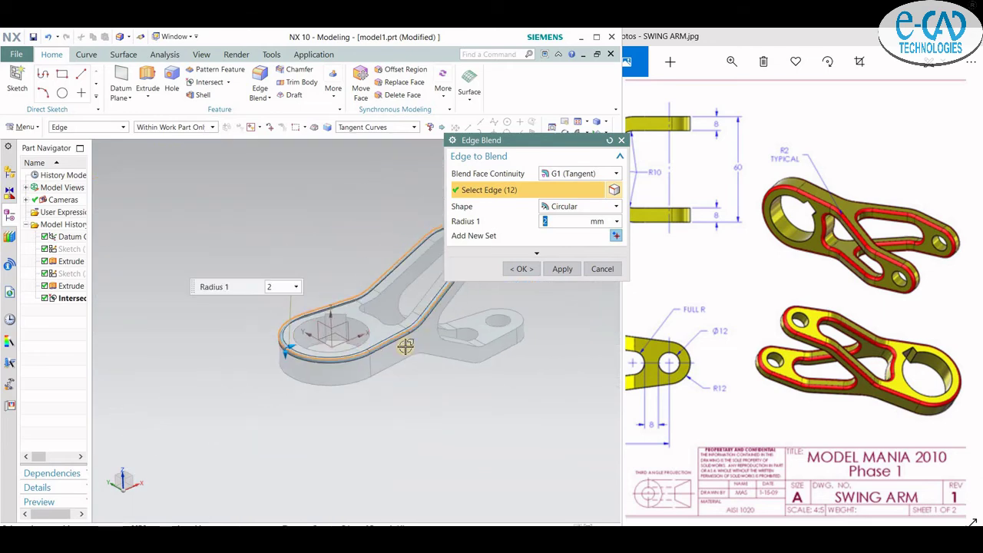
pyautogui.scroll(-3, 303, 386)
pyautogui.scroll(-1, 243, 425)
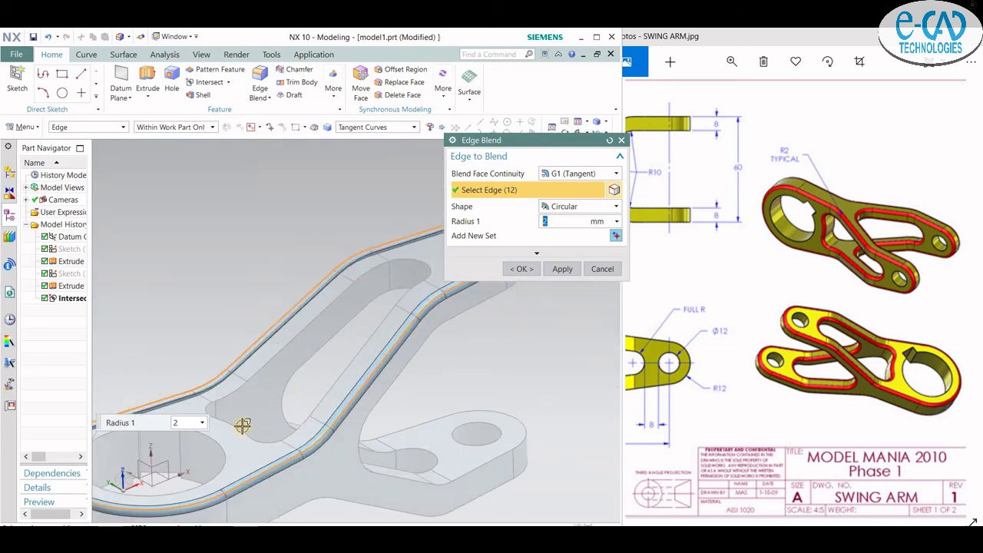
pyautogui.scroll(3, 418, 361)
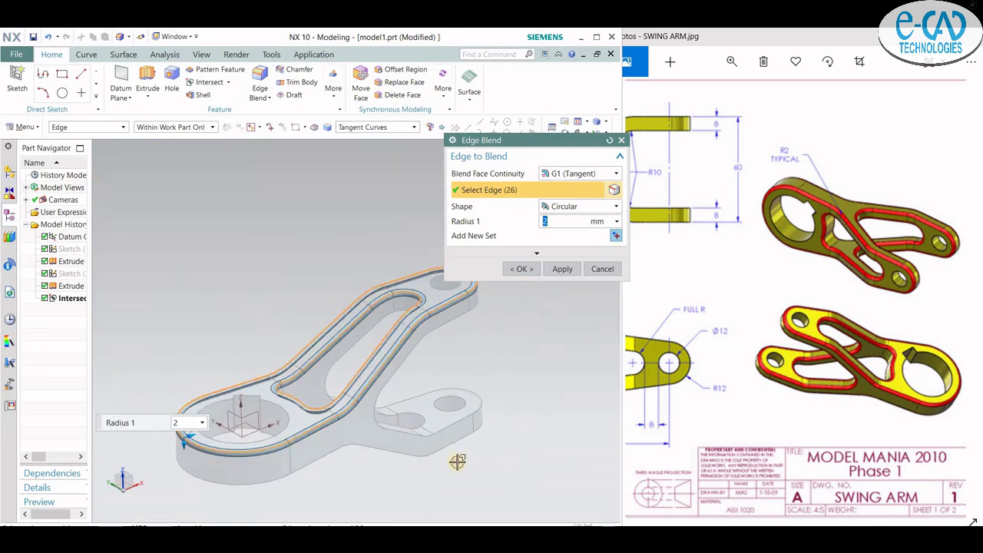
pyautogui.scroll(2, 400, 391)
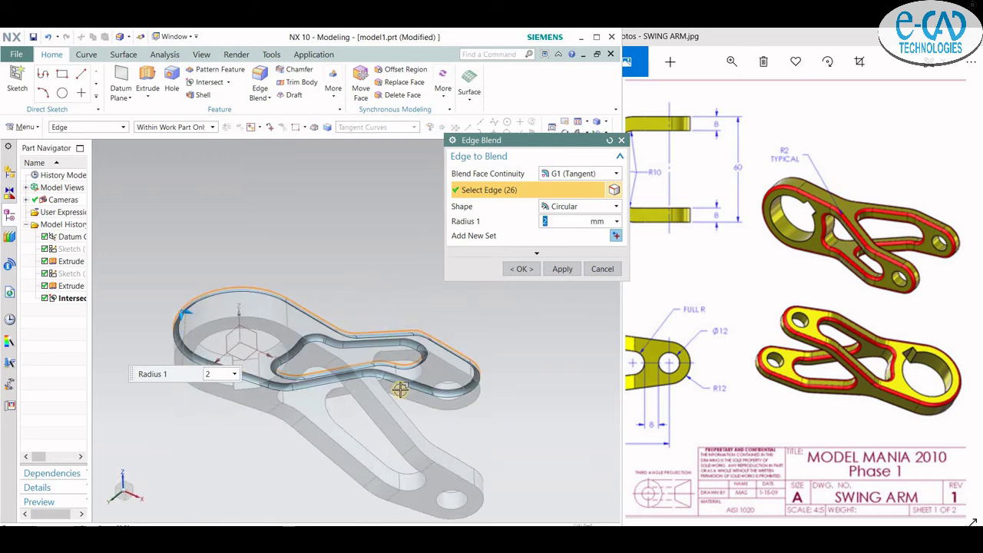
# Step: Add the lower outer and inner slot edge chains and create the 2 mm blend
pyautogui.click(262, 317)
pyautogui.moveTo(343, 375); pyautogui.dragTo(349, 320, button='middle')
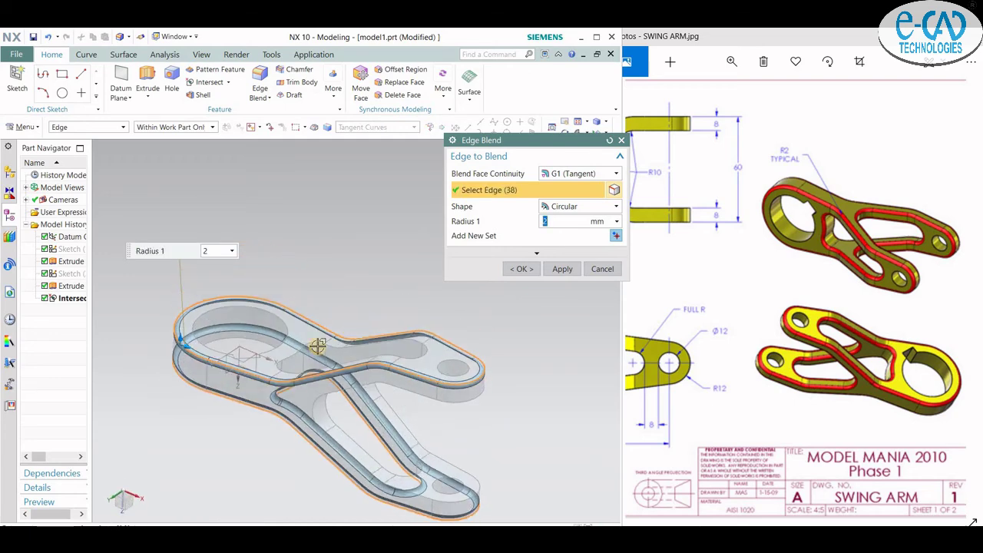
pyautogui.click(289, 355)
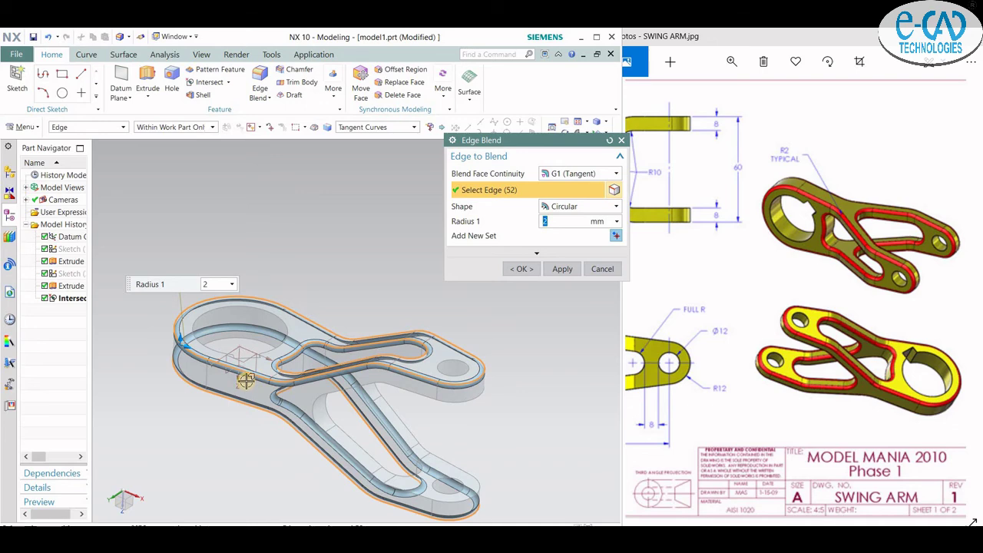
pyautogui.moveTo(336, 330); pyautogui.dragTo(341, 360, button='middle')
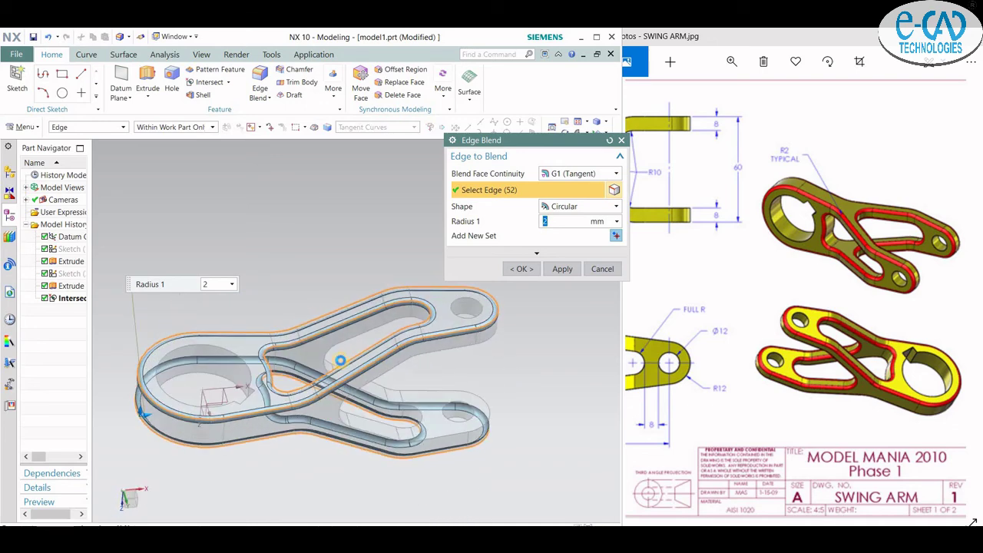
pyautogui.click(523, 268)
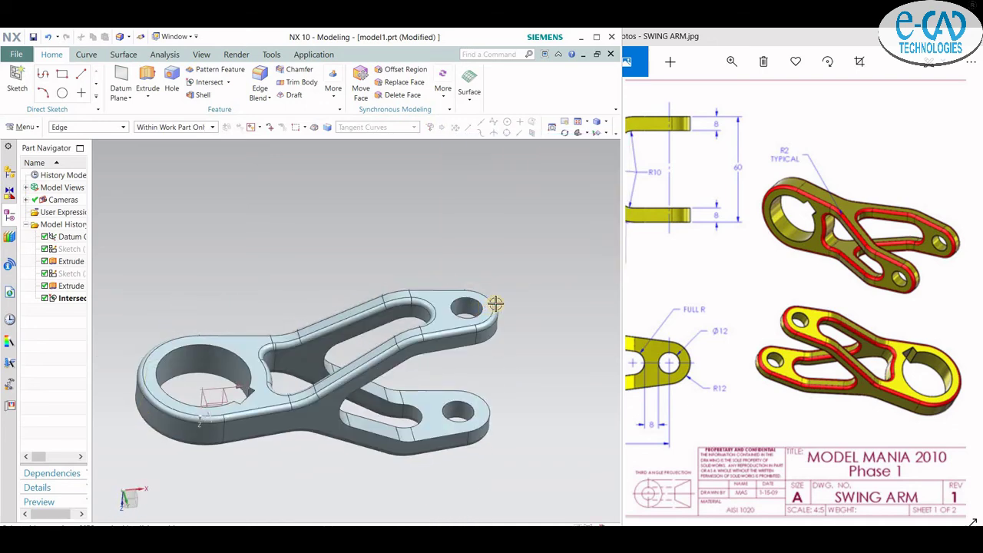
# Step: Assign a custom face colour to the Intersect feature's faces
pyautogui.moveTo(566, 358)
pyautogui.mouseDown(button='middle')
pyautogui.moveTo(576, 337)
pyautogui.moveTo(566, 345)
pyautogui.mouseUp(button='middle')
pyautogui.scroll(3, 306, 360)
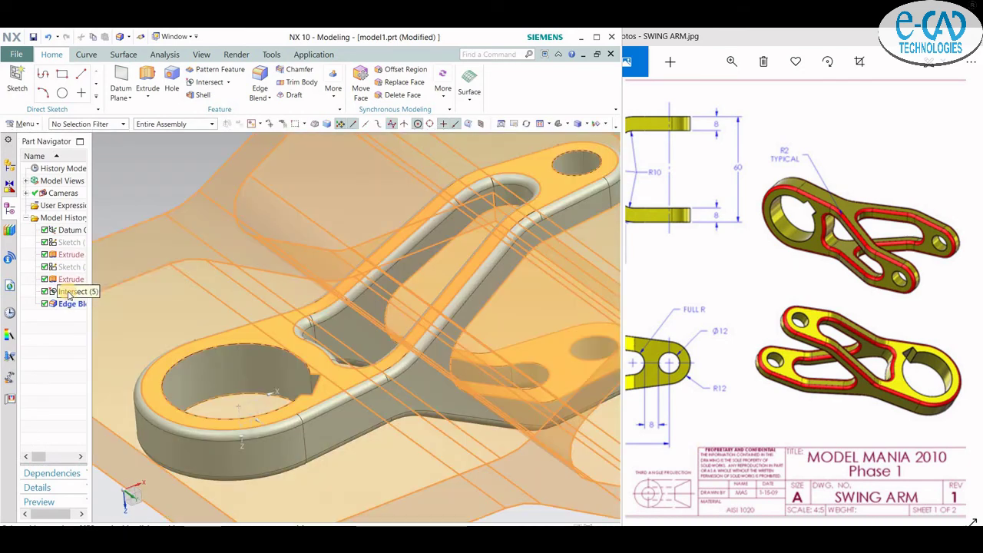
pyautogui.rightClick(63, 291)
pyautogui.click(117, 127)
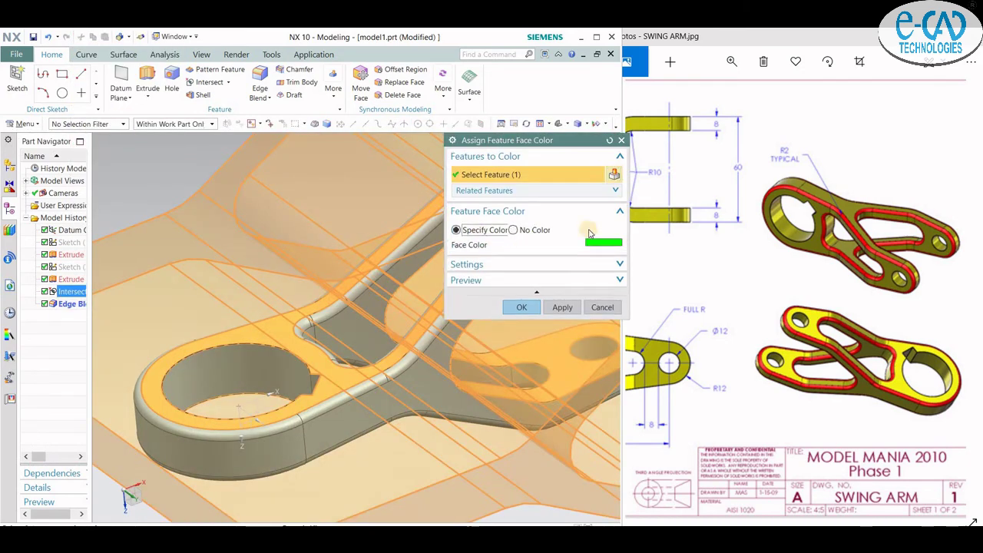
pyautogui.click(603, 242)
pyautogui.click(522, 176)
pyautogui.click(562, 297)
pyautogui.click(562, 307)
pyautogui.scroll(-2, 546, 321)
pyautogui.click(602, 307)
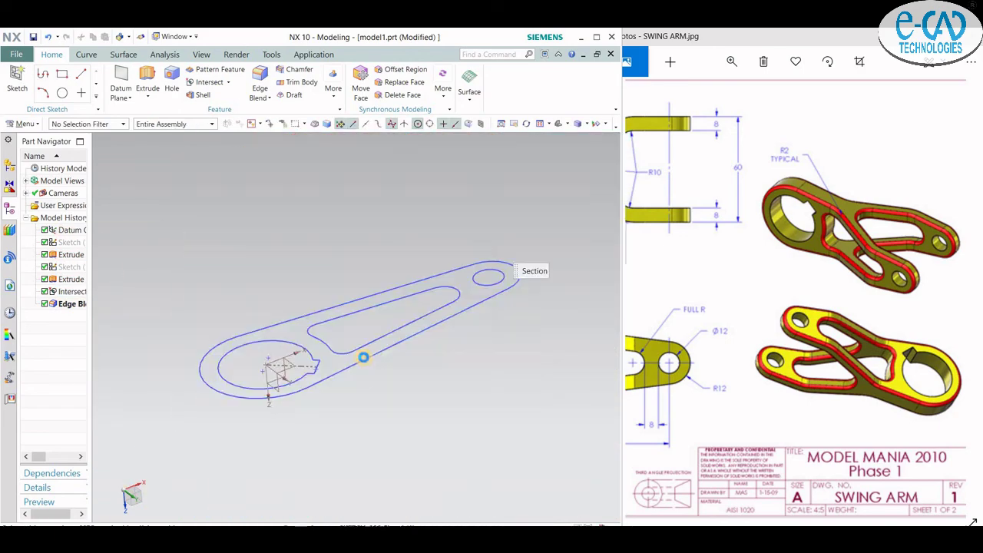
pyautogui.scroll(3, 361, 356)
pyautogui.scroll(-1, 338, 338)
# Step: Colour the Edge Blend faces red
pyautogui.rightClick(73, 303)
pyautogui.click(119, 407)
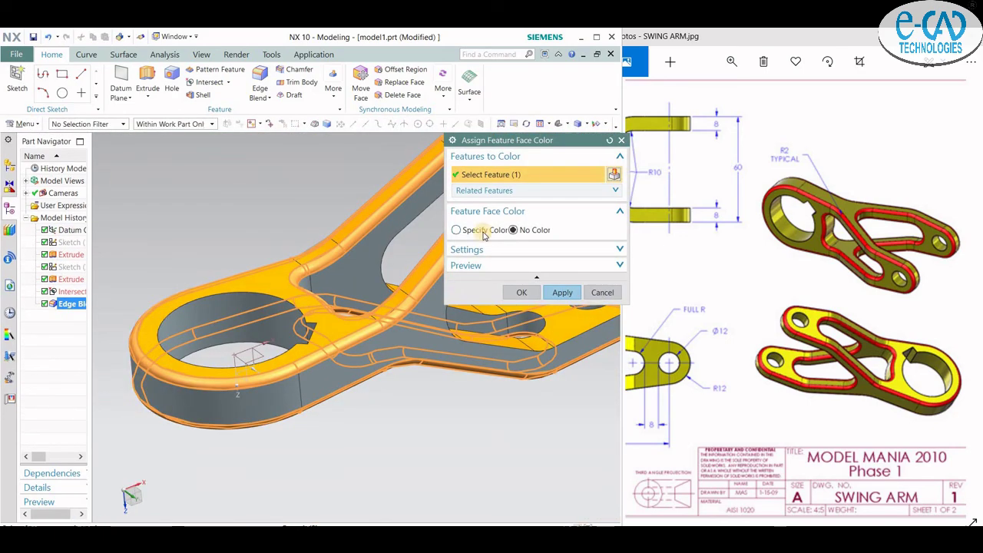
pyautogui.click(605, 229)
pyautogui.click(522, 176)
pyautogui.click(553, 295)
pyautogui.click(520, 289)
pyautogui.scroll(-2, 498, 377)
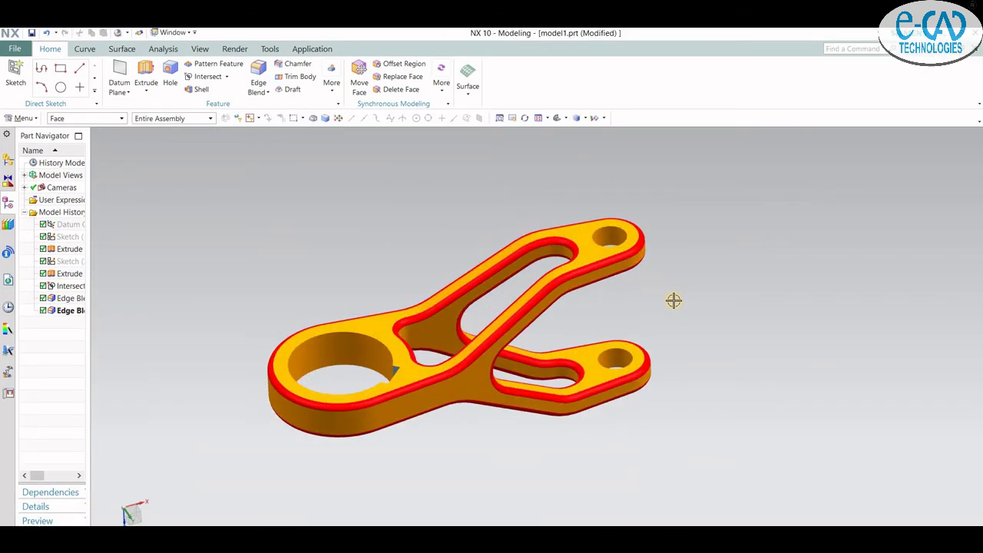
# Step: Turn on True Shading and set the global material to White Glossy Plastic
pyautogui.click(234, 49)
pyautogui.click(18, 81)
pyautogui.click(140, 94)
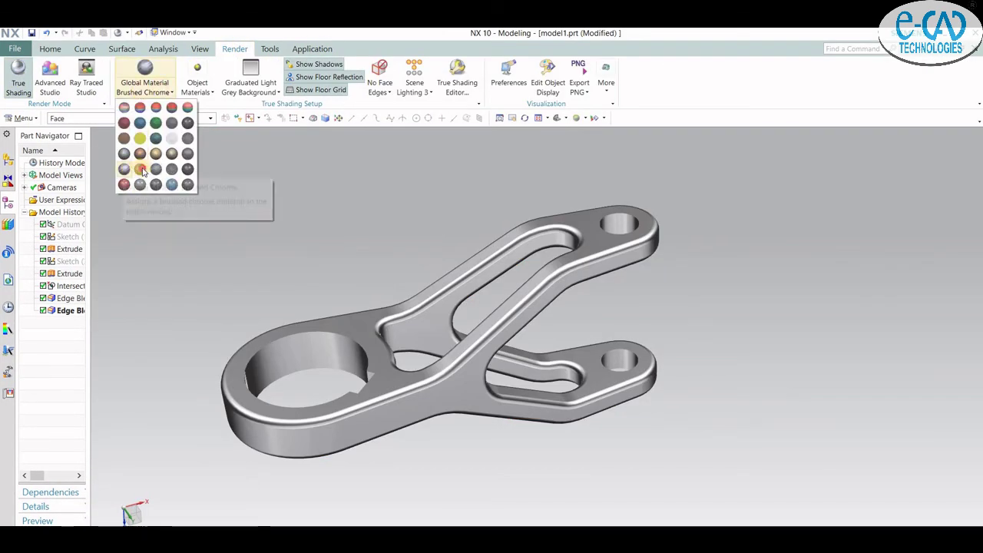
pyautogui.click(133, 175)
pyautogui.moveTo(270, 192)
pyautogui.mouseDown(button='middle')
pyautogui.moveTo(348, 216)
pyautogui.moveTo(357, 239)
pyautogui.mouseUp(button='middle')
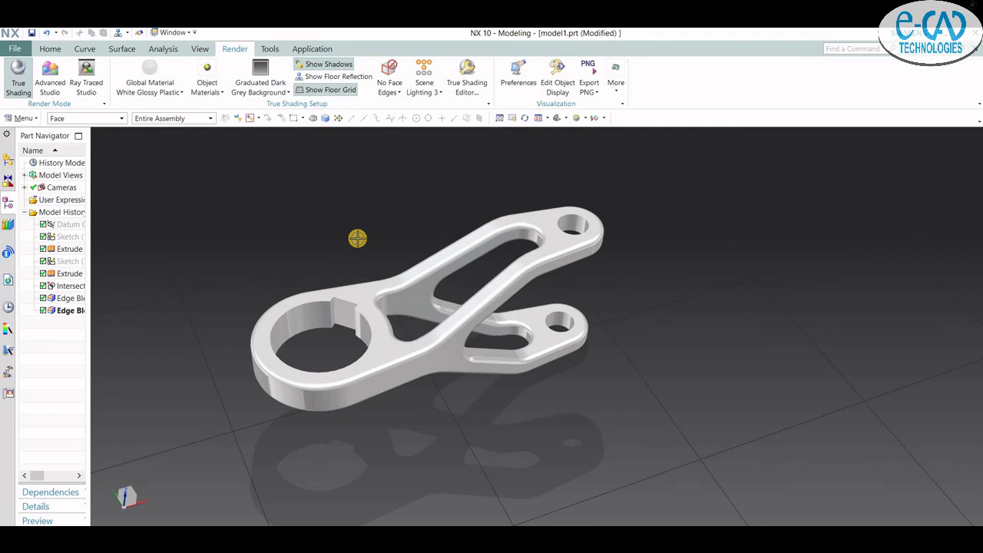